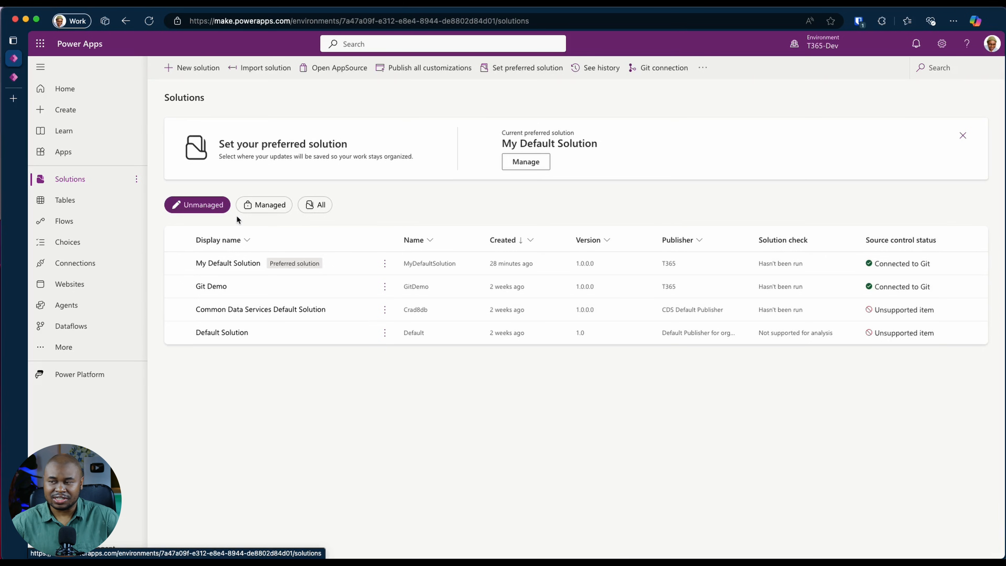
- Create a new unmanaged solution with the display name "Demo Colors for Headers"
{"action": "left_click", "coordinate": [198, 68]}
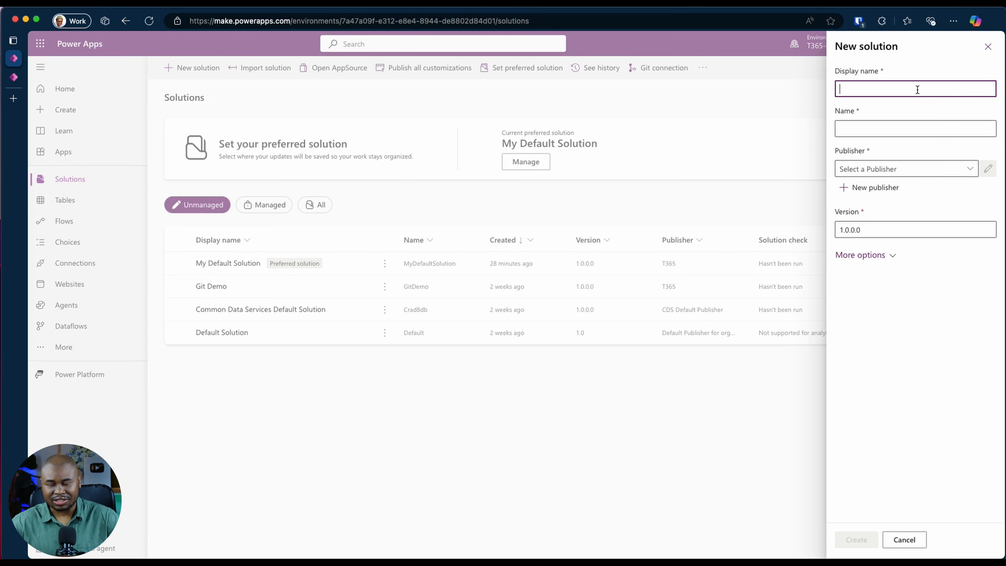
{"action": "type", "text": "Demo C"}
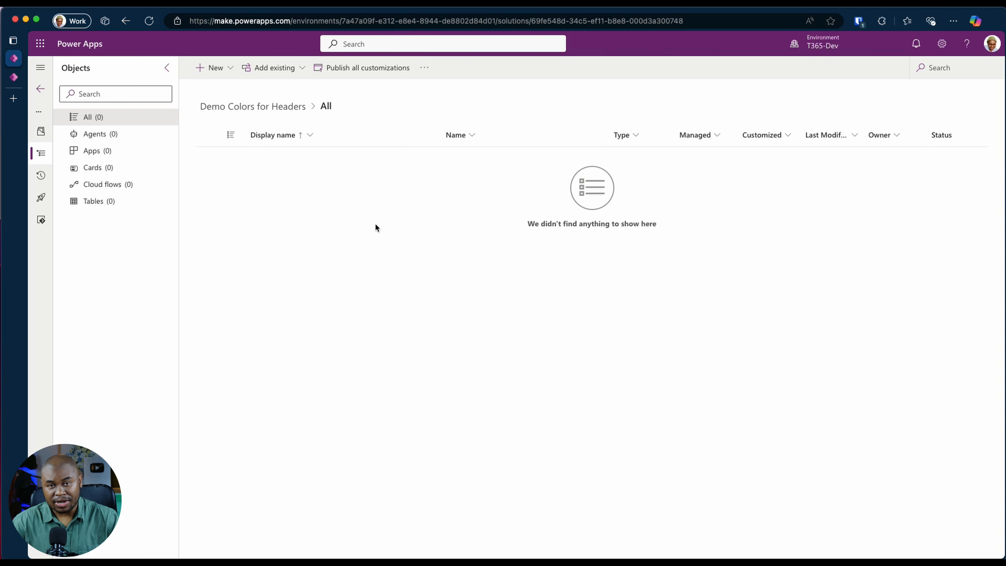
- Create a web resource in the solution by uploading App Header Colors.xml from the Desktop, and save it
{"action": "left_click", "coordinate": [216, 68]}
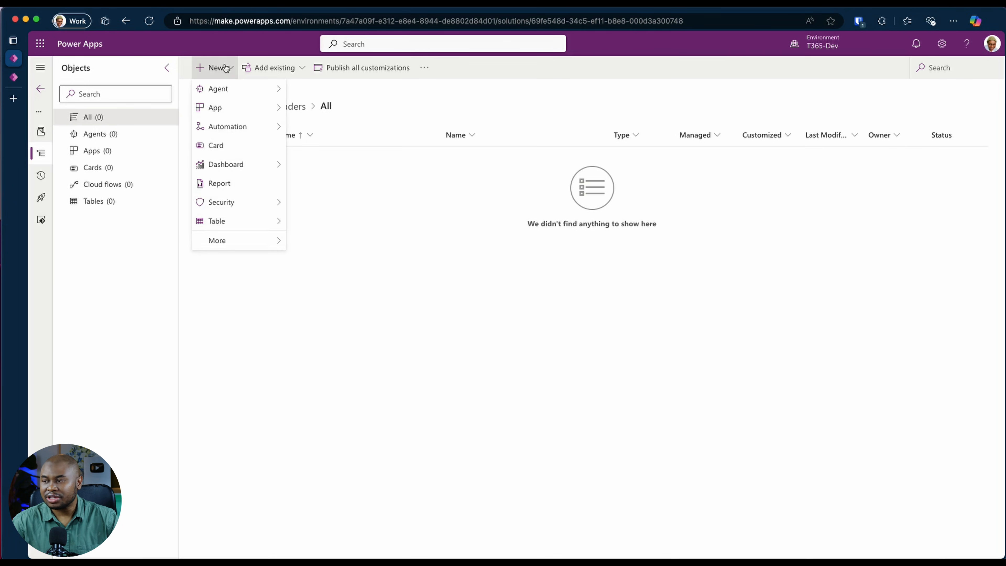
{"action": "left_click", "coordinate": [226, 242]}
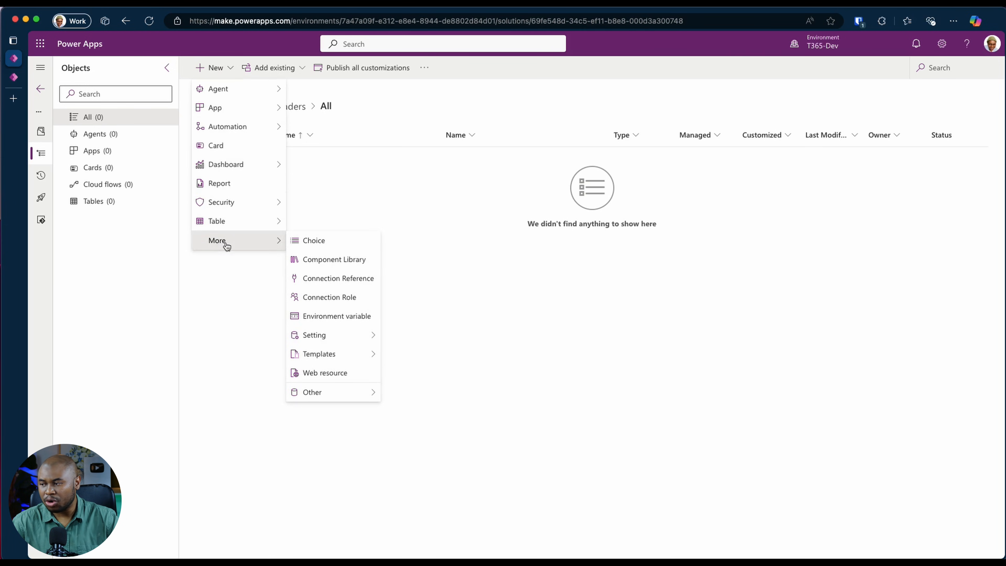
{"action": "left_click", "coordinate": [343, 375]}
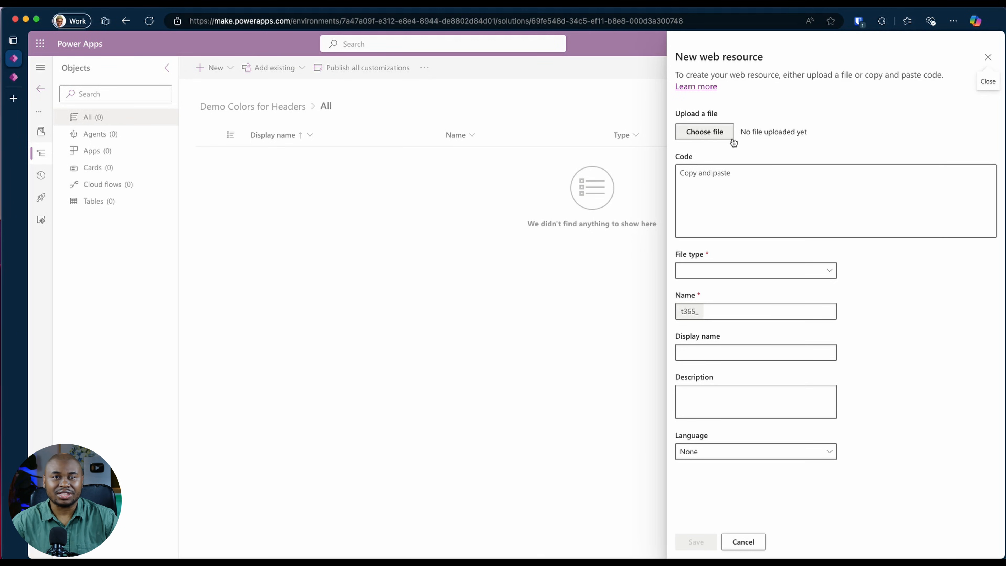
{"action": "left_click", "coordinate": [709, 132]}
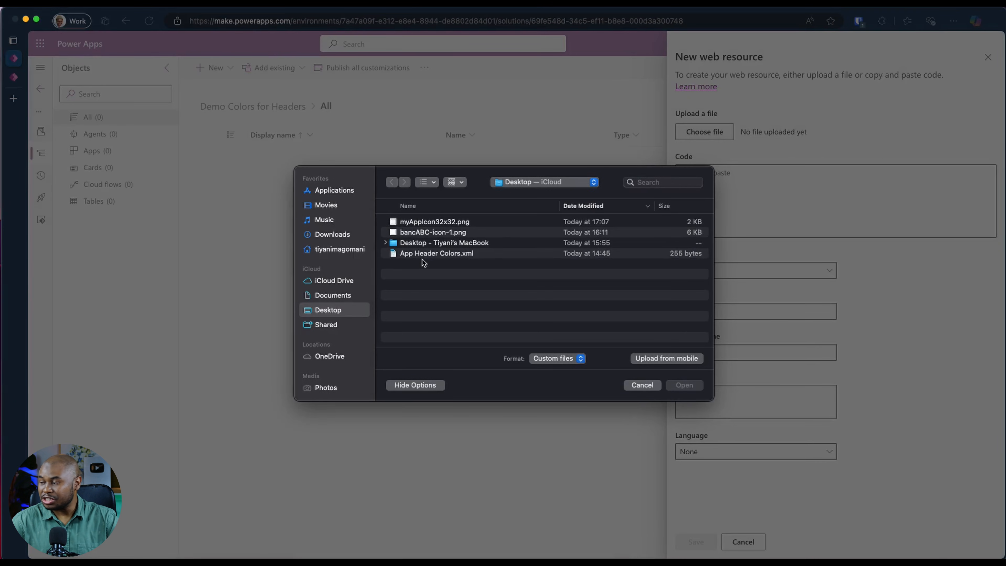
{"action": "left_click", "coordinate": [462, 254]}
{"action": "left_click", "coordinate": [699, 390]}
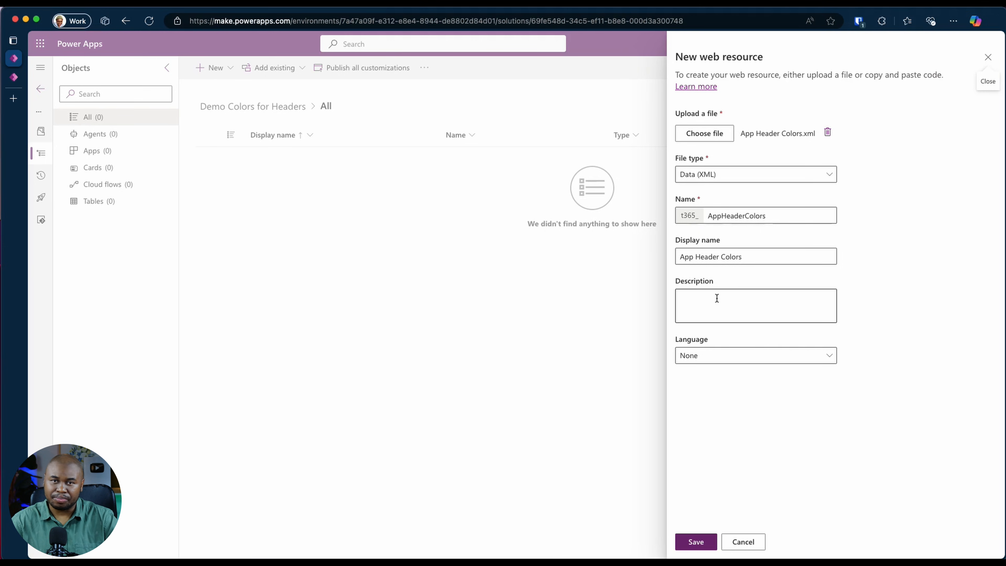
{"action": "left_click", "coordinate": [690, 545]}
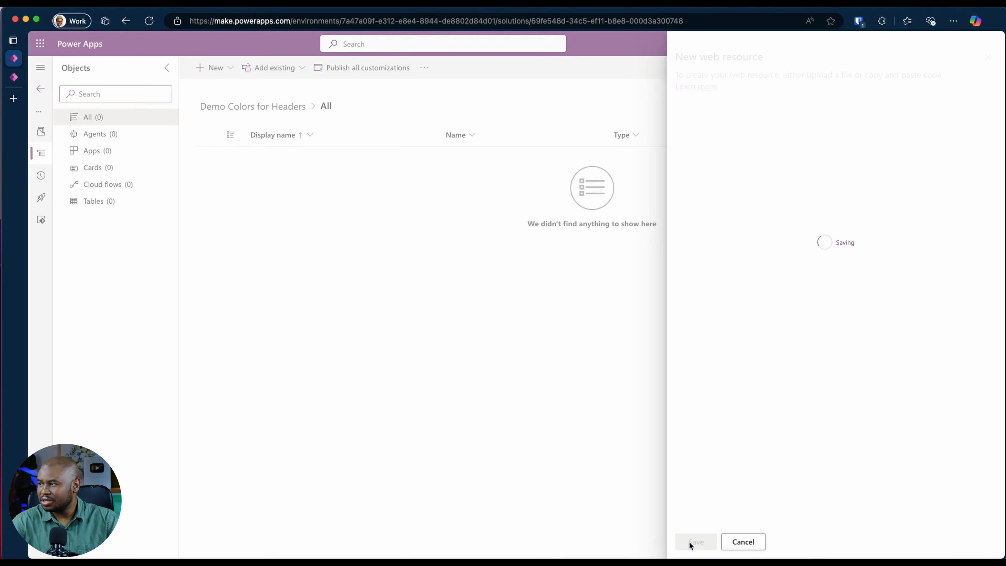
- Switch to Visual Studio Code to examine the color attributes in App Header Colors.xml, and return to the solution in the browser
{"action": "key", "text": "super+Tab"}
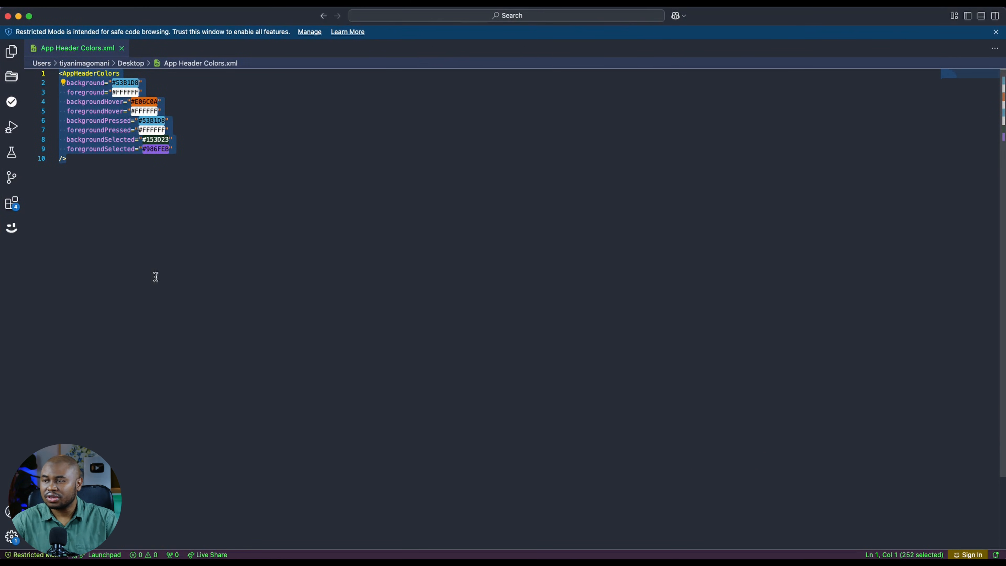
{"action": "left_click", "coordinate": [155, 276]}
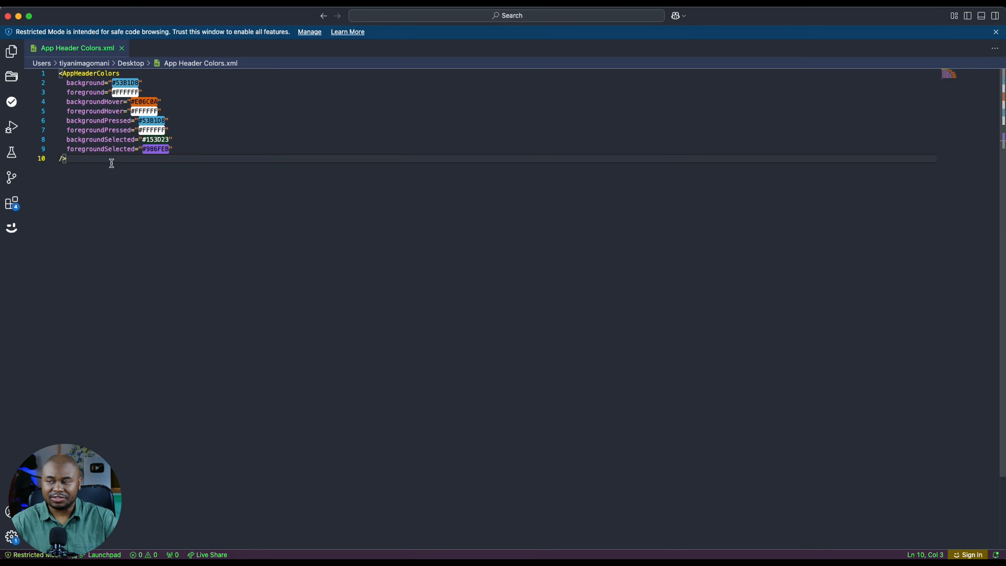
{"action": "left_click", "coordinate": [123, 92]}
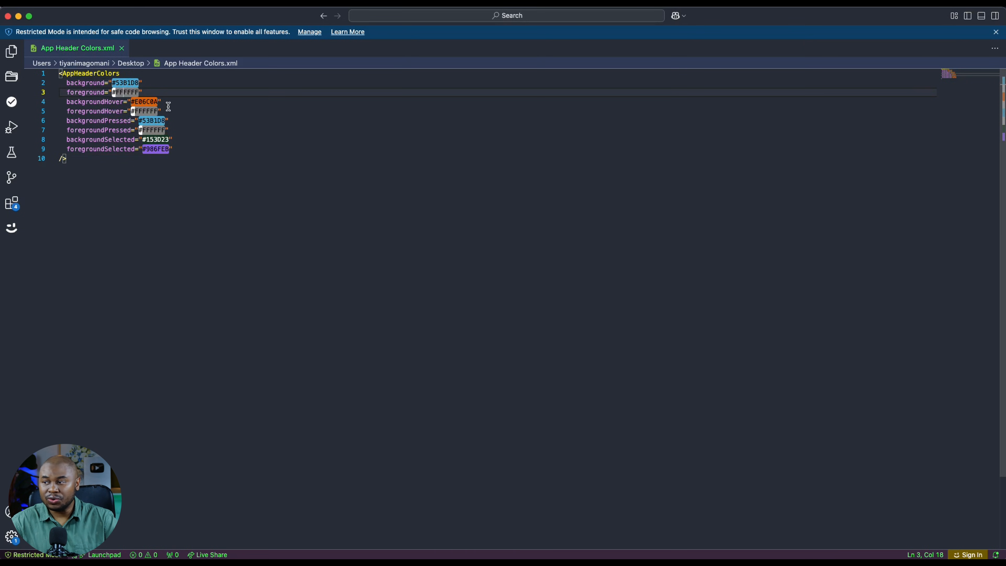
{"action": "left_click", "coordinate": [202, 157]}
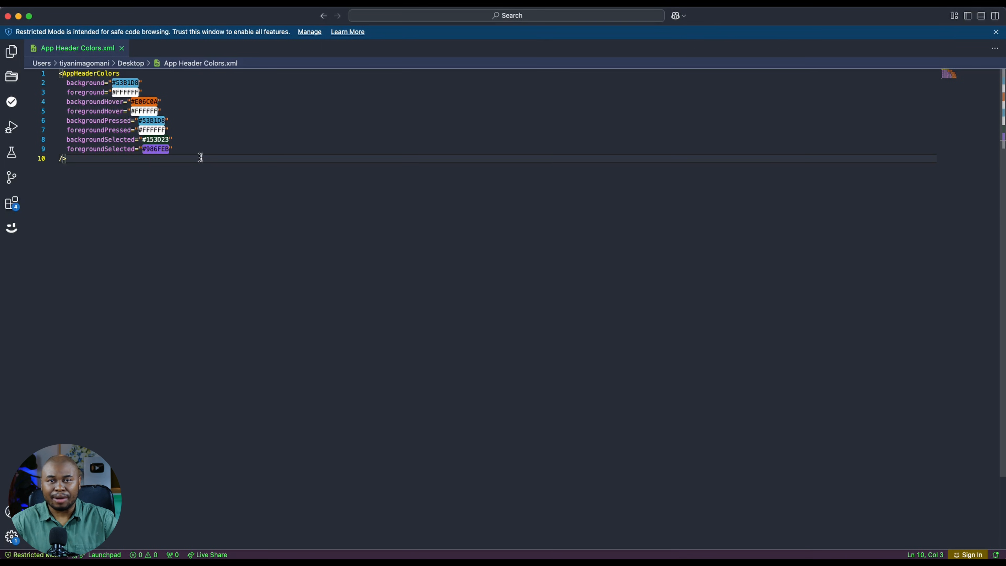
{"action": "left_click", "coordinate": [18, 16]}
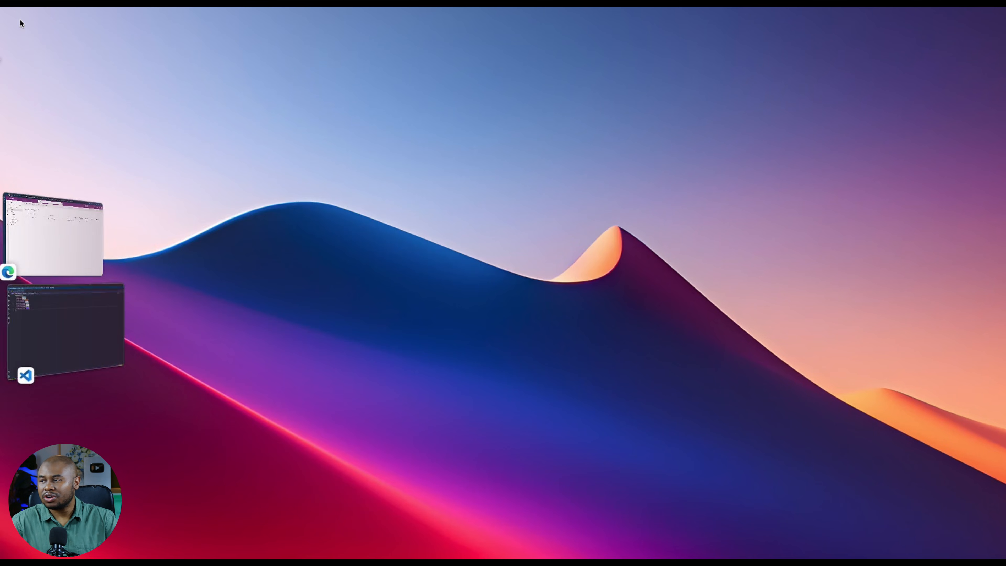
{"action": "left_click", "coordinate": [59, 210]}
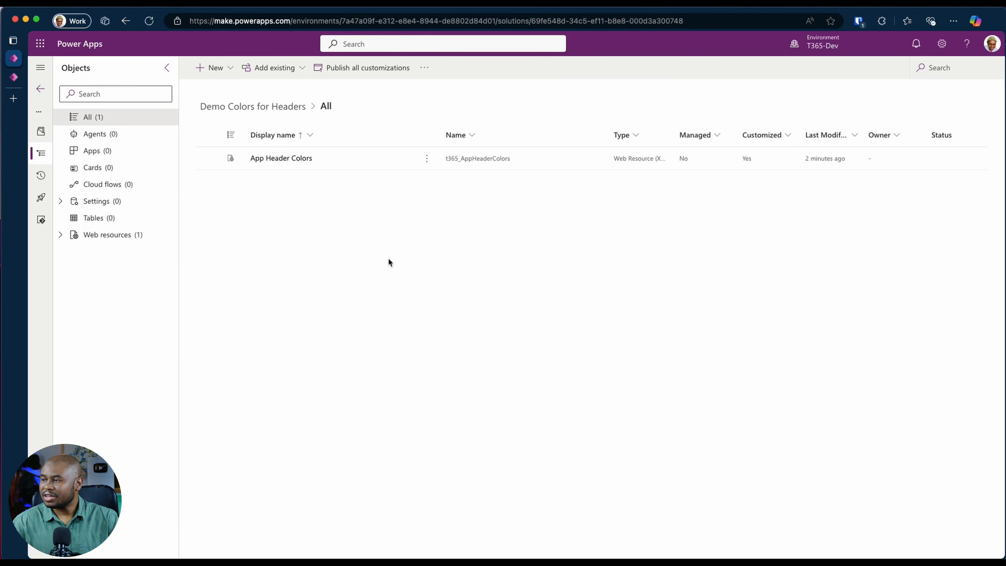
- Add the existing setting definition "Override app header colors" to the solution, searching for it with "over"
{"action": "left_click", "coordinate": [288, 69]}
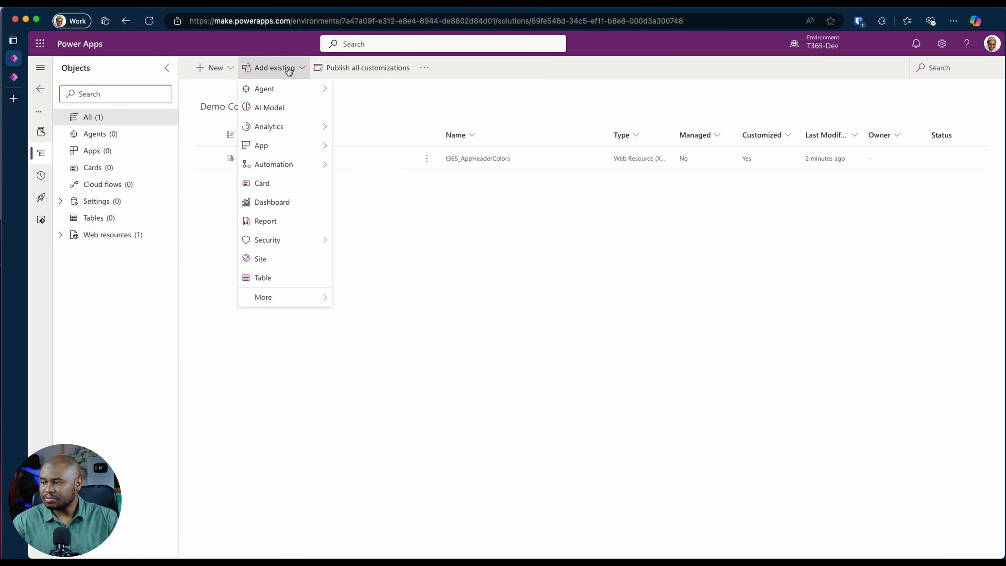
{"action": "mouse_move", "coordinate": [258, 297]}
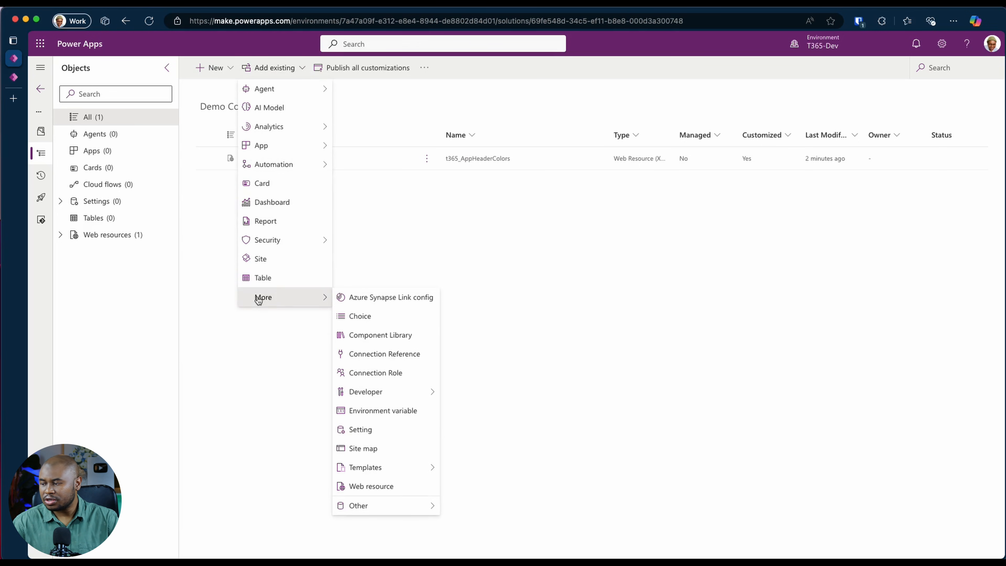
{"action": "left_click", "coordinate": [379, 431]}
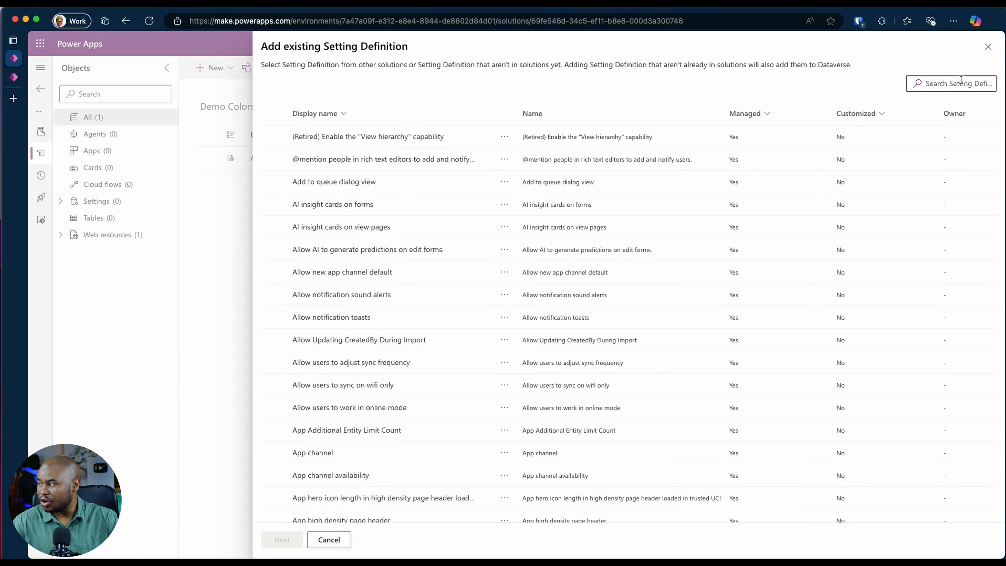
{"action": "left_click", "coordinate": [952, 83]}
{"action": "type", "text": "over"}
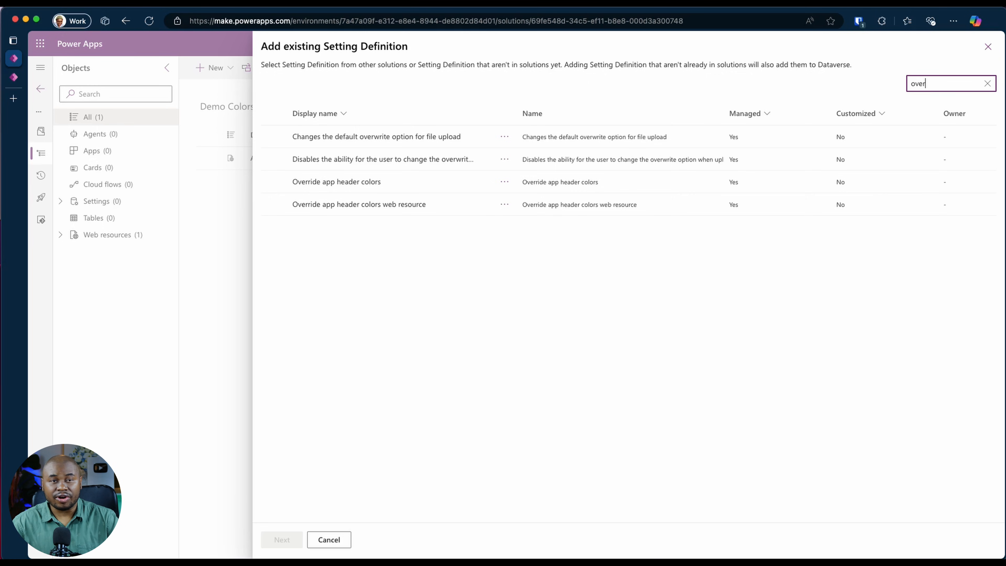
{"action": "left_click", "coordinate": [357, 186]}
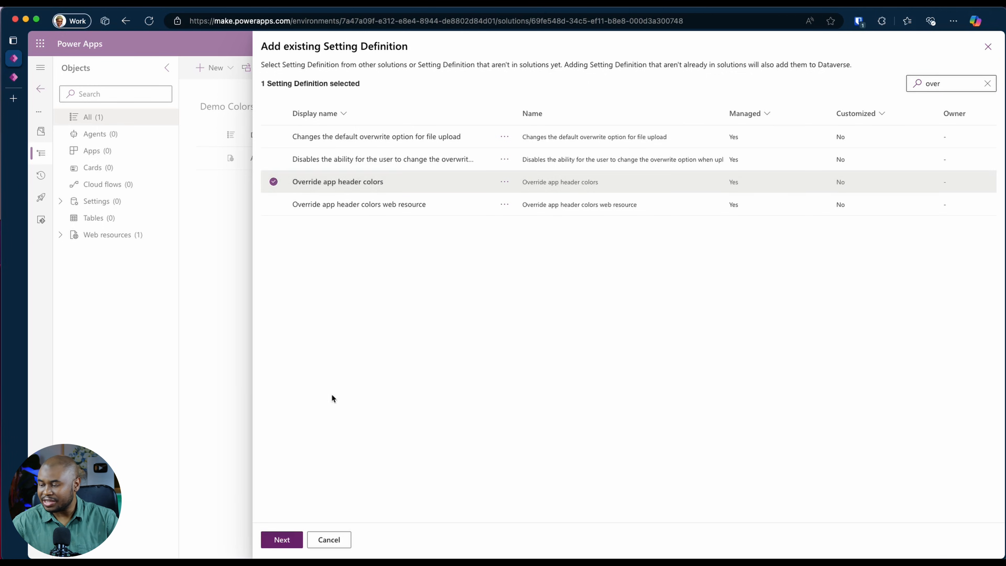
{"action": "left_click", "coordinate": [276, 540]}
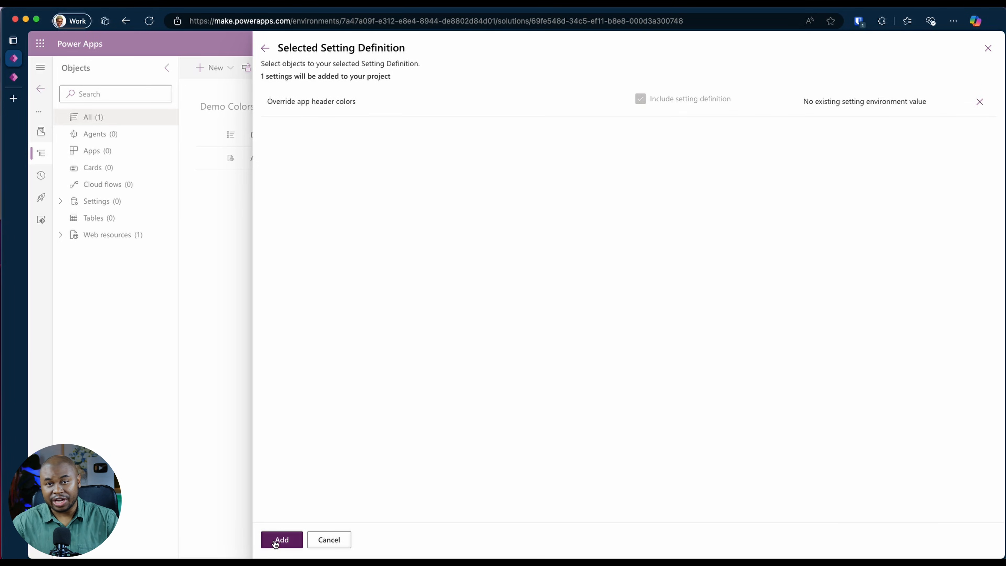
{"action": "left_click", "coordinate": [276, 541]}
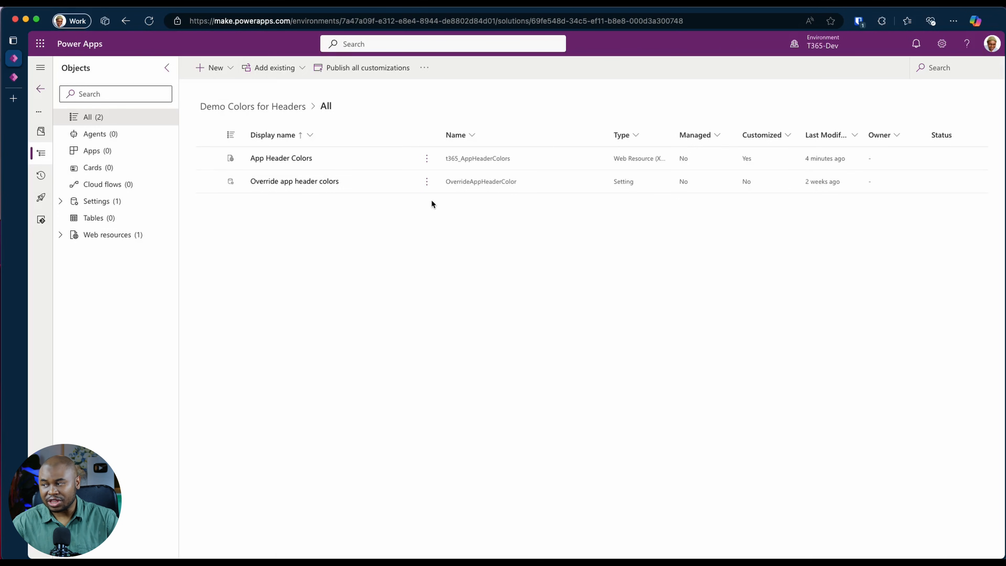
- Give the Override app header colors setting a new environment value of t365_AppHeaderColors and save the setting
{"action": "left_click", "coordinate": [429, 186]}
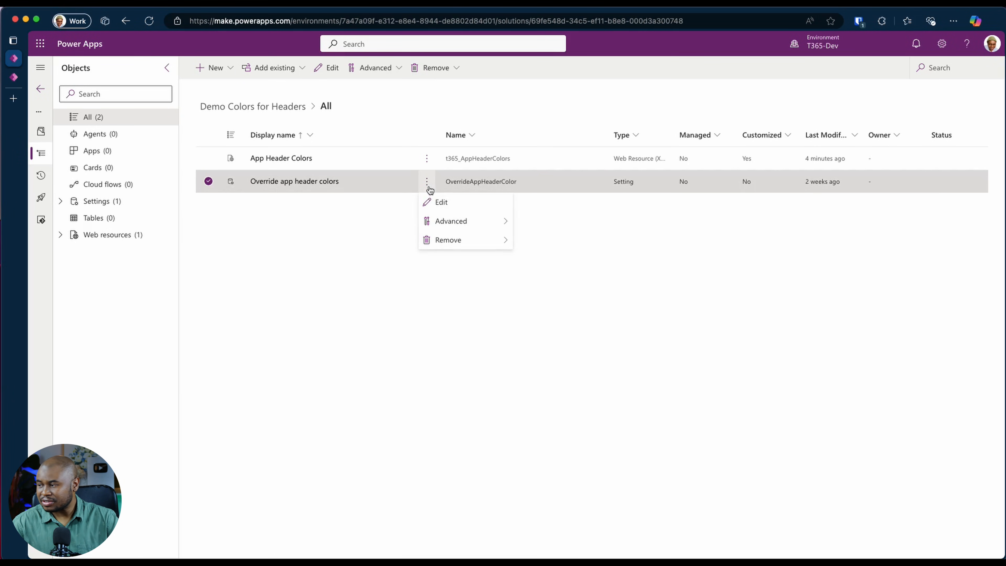
{"action": "left_click", "coordinate": [452, 207]}
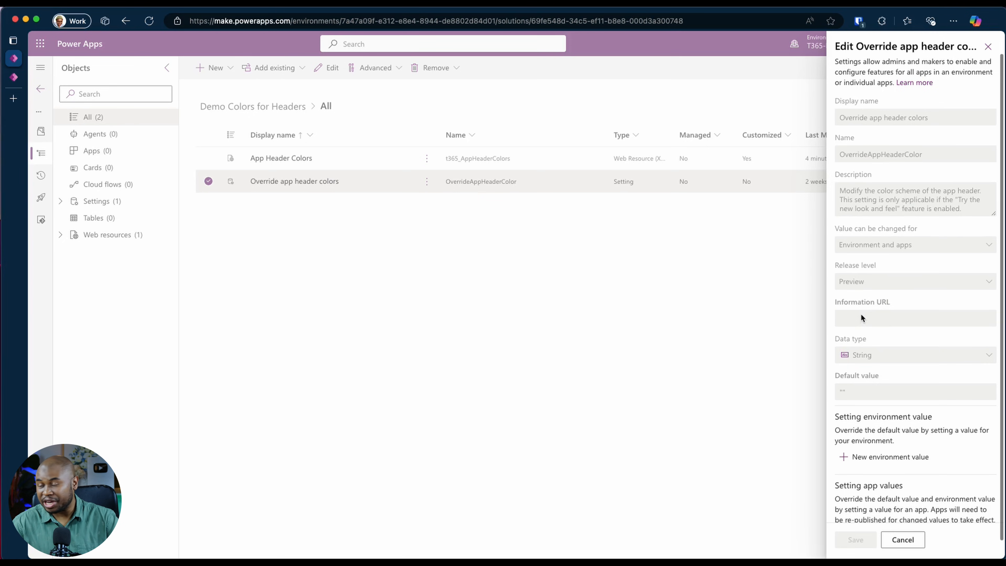
{"action": "scroll", "coordinate": [860, 313], "scroll_direction": "down", "scroll_amount": 1}
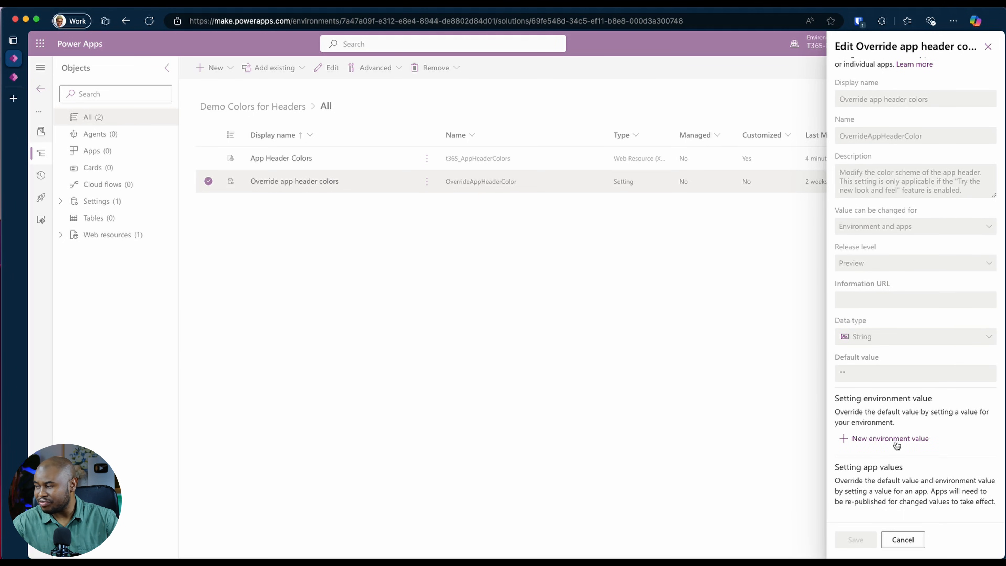
{"action": "left_click", "coordinate": [903, 438]}
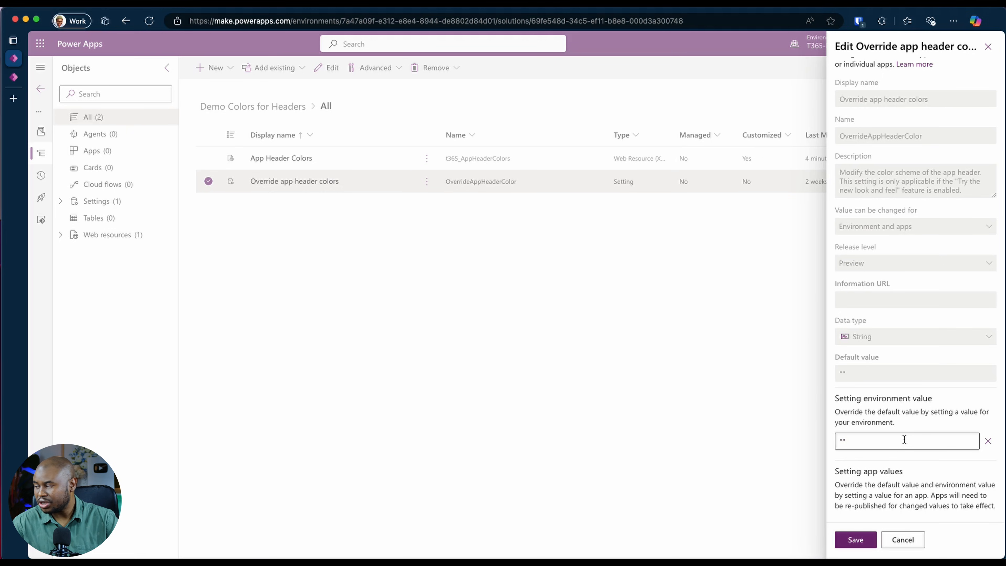
{"action": "left_click", "coordinate": [903, 439]}
{"action": "double_click", "coordinate": [944, 442]}
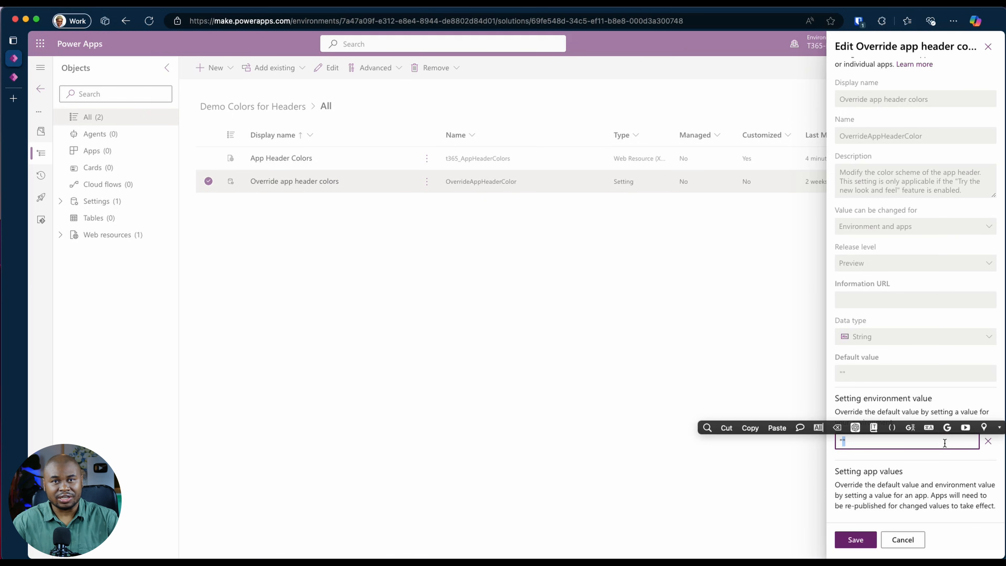
{"action": "key", "text": "BackSpace"}
{"action": "key", "text": "BackSpace"}
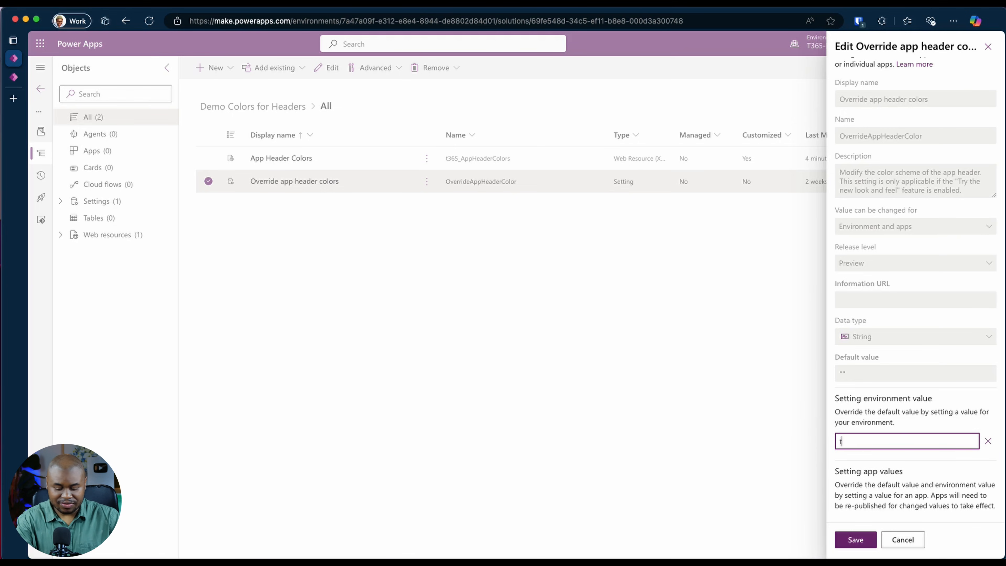
{"action": "type", "text": "t365"}
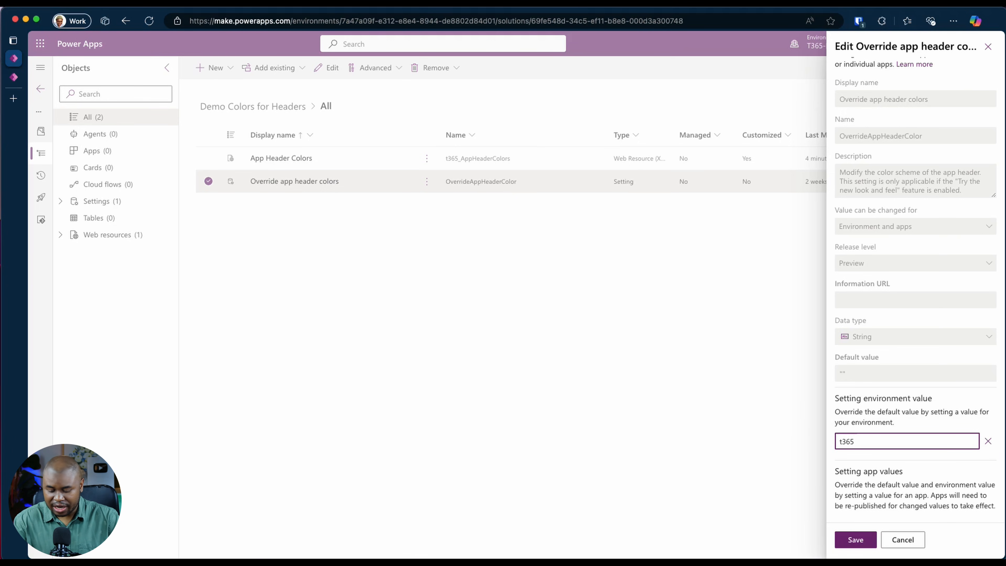
{"action": "type", "text": "_AppHe"}
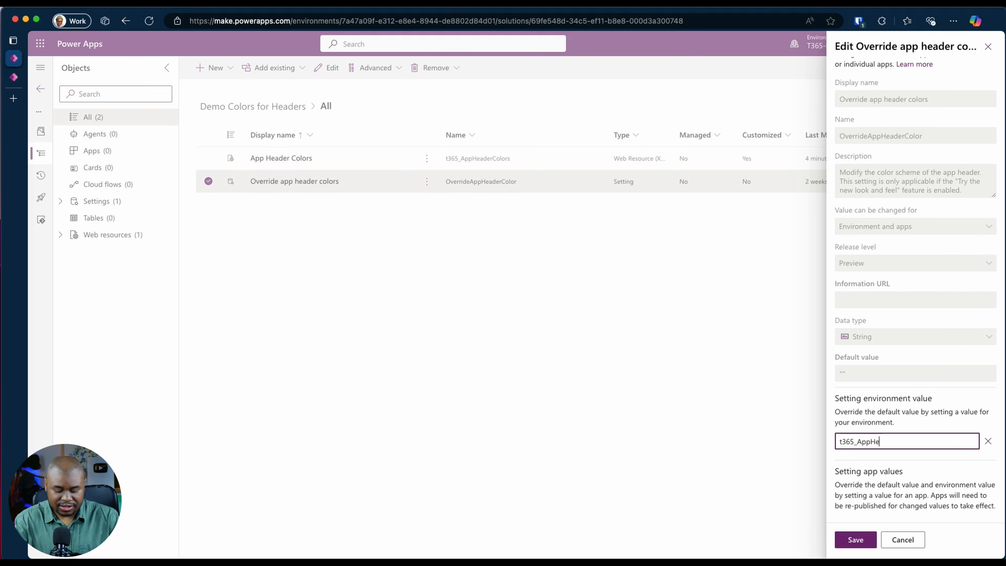
{"action": "type", "text": "aderColors"}
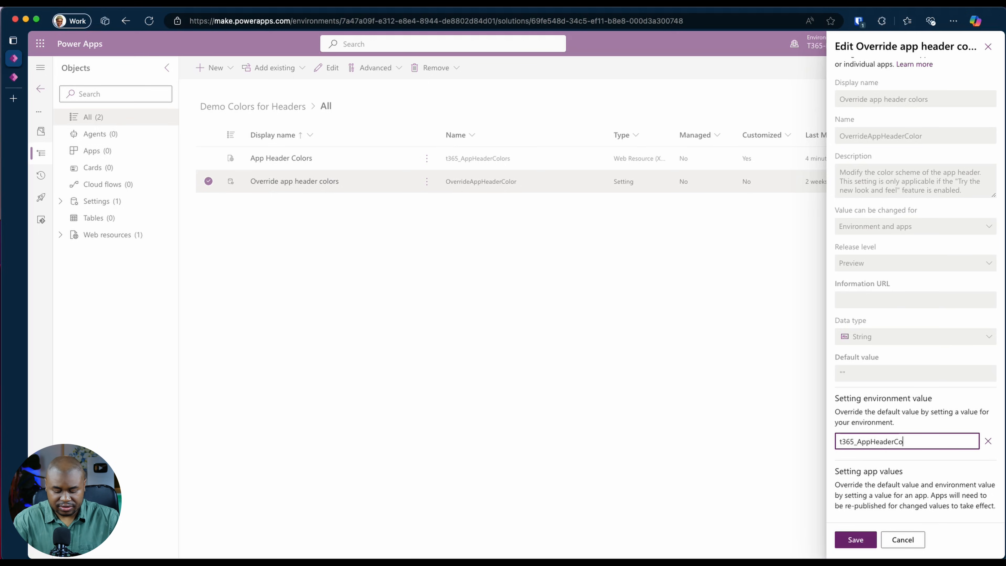
{"action": "scroll", "coordinate": [866, 539], "scroll_direction": "down", "scroll_amount": 1}
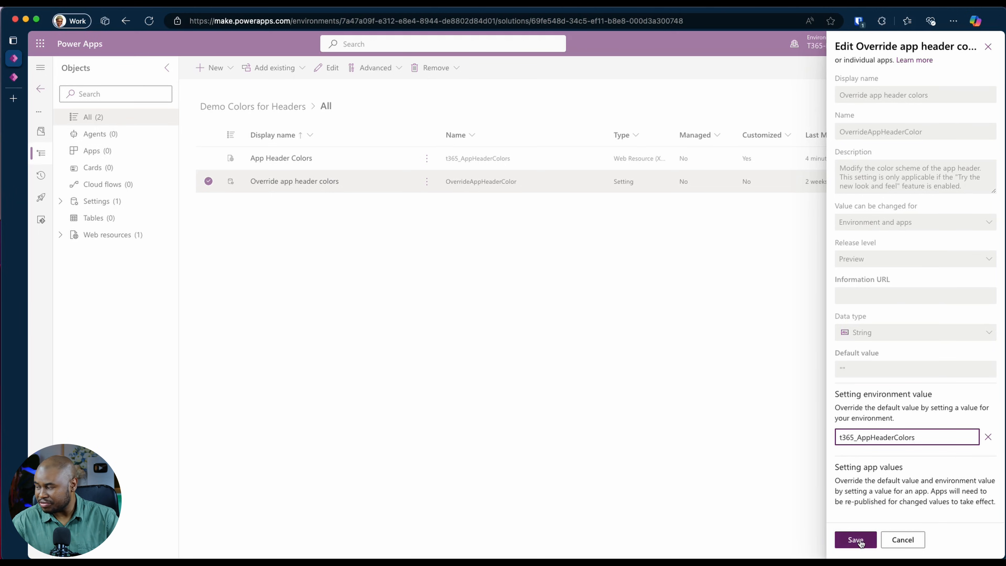
{"action": "left_click", "coordinate": [855, 539]}
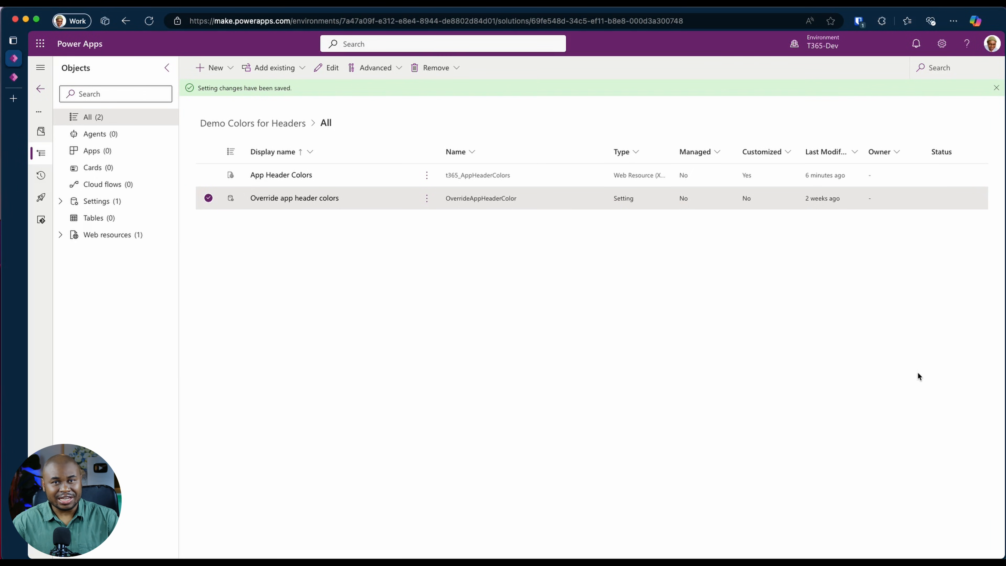
- Publish all customizations and reload the app open in the other browser tab
{"action": "left_click", "coordinate": [381, 119]}
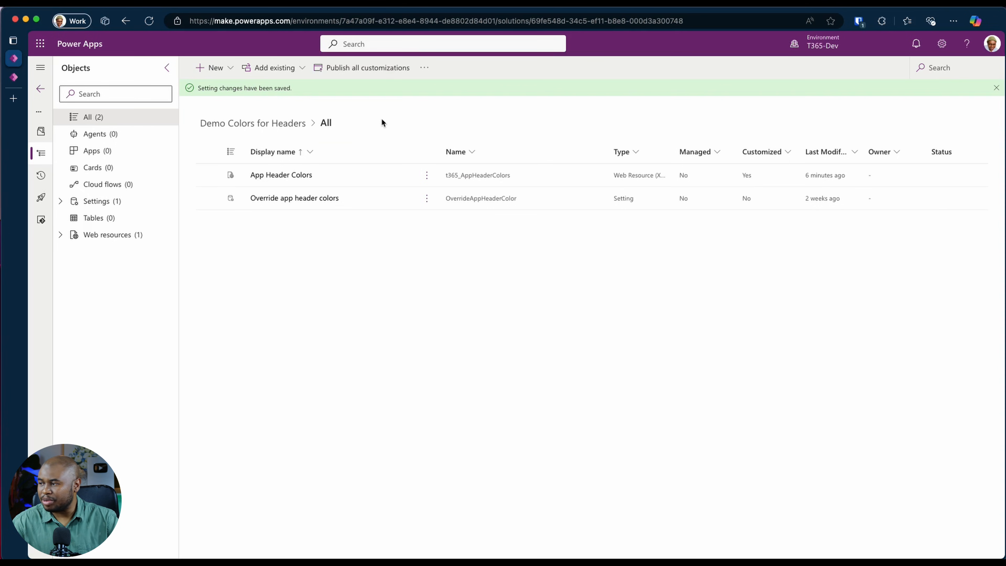
{"action": "left_click", "coordinate": [387, 70]}
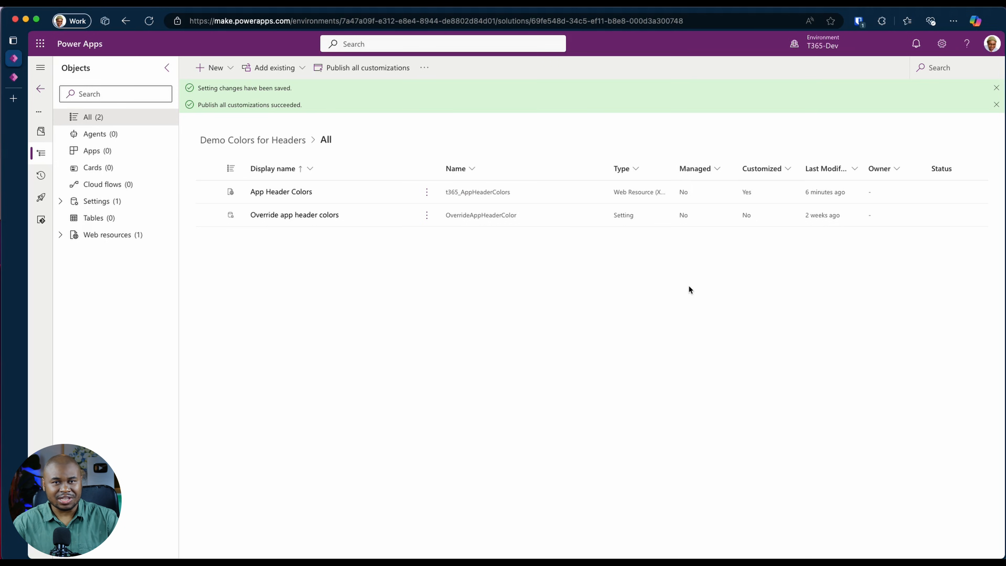
{"action": "left_click", "coordinate": [16, 78]}
{"action": "key", "text": "super+r"}
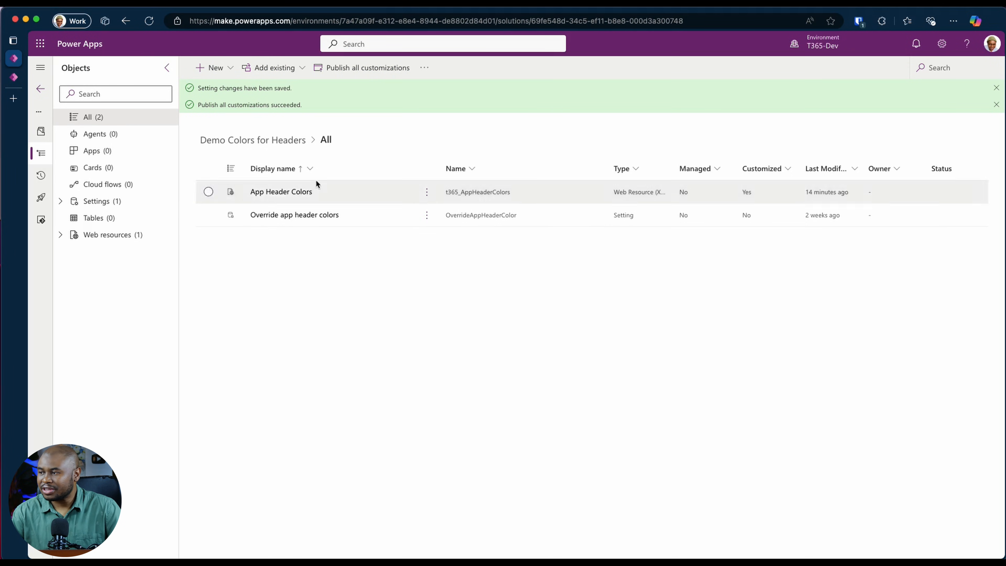
- Create a new web resource in the solution by uploading myAppIcon32x32.png from the Desktop, and save it
{"action": "left_click", "coordinate": [223, 69]}
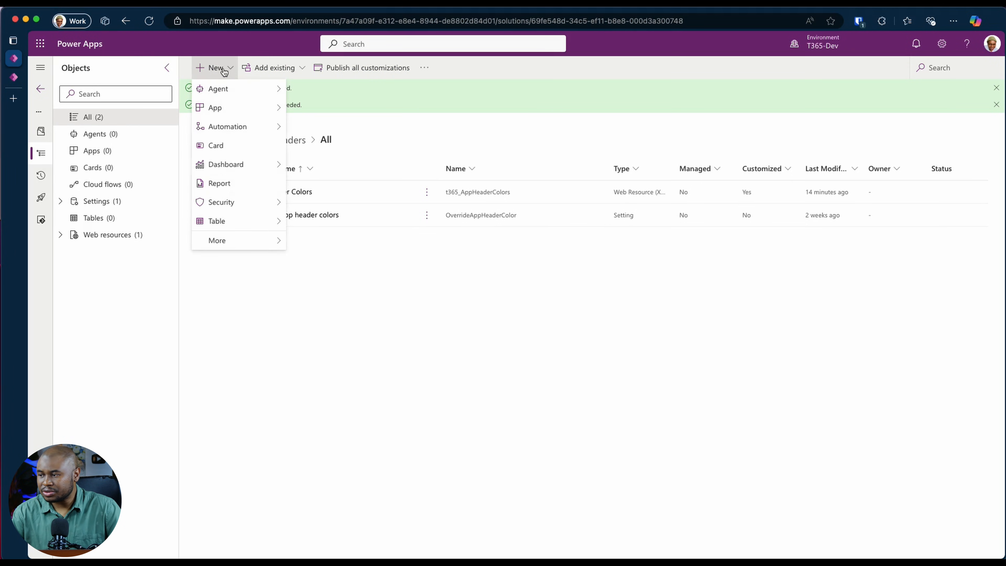
{"action": "mouse_move", "coordinate": [219, 243]}
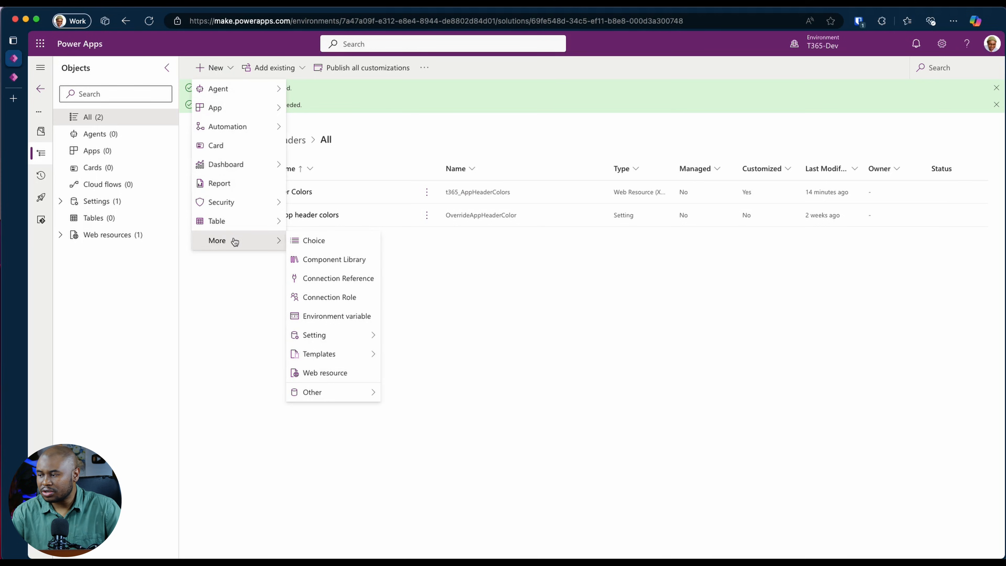
{"action": "left_click", "coordinate": [313, 373]}
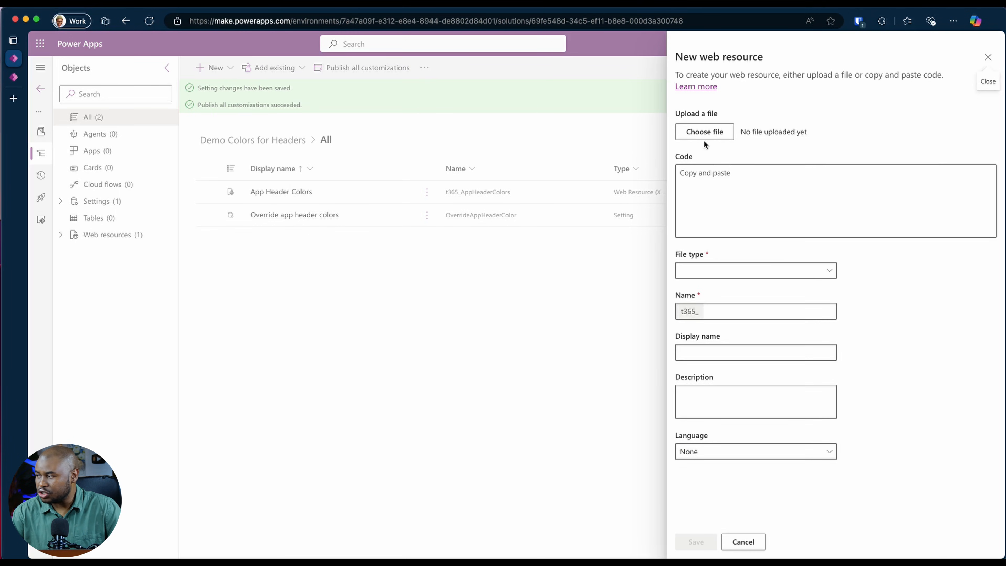
{"action": "left_click", "coordinate": [723, 134]}
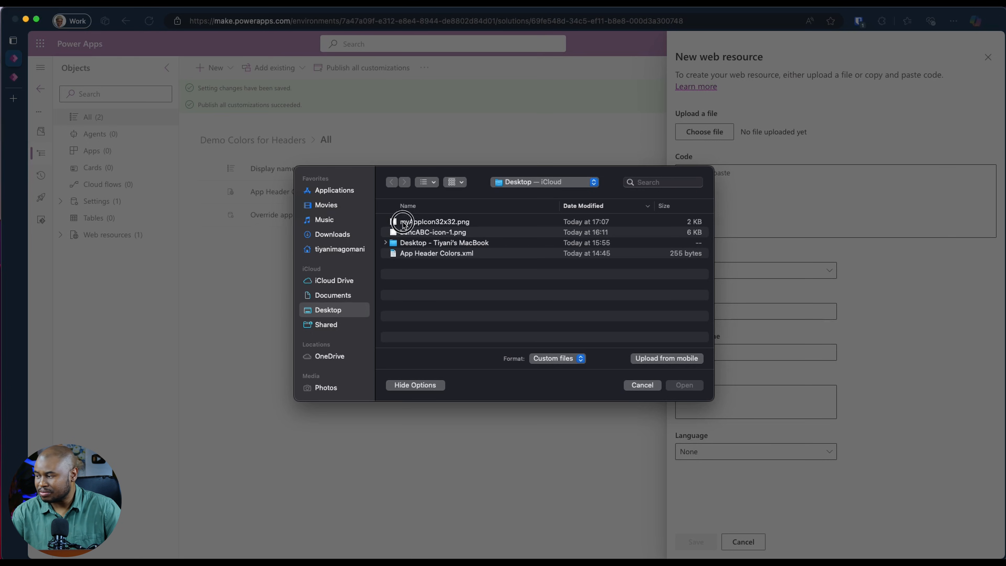
{"action": "left_click", "coordinate": [403, 224]}
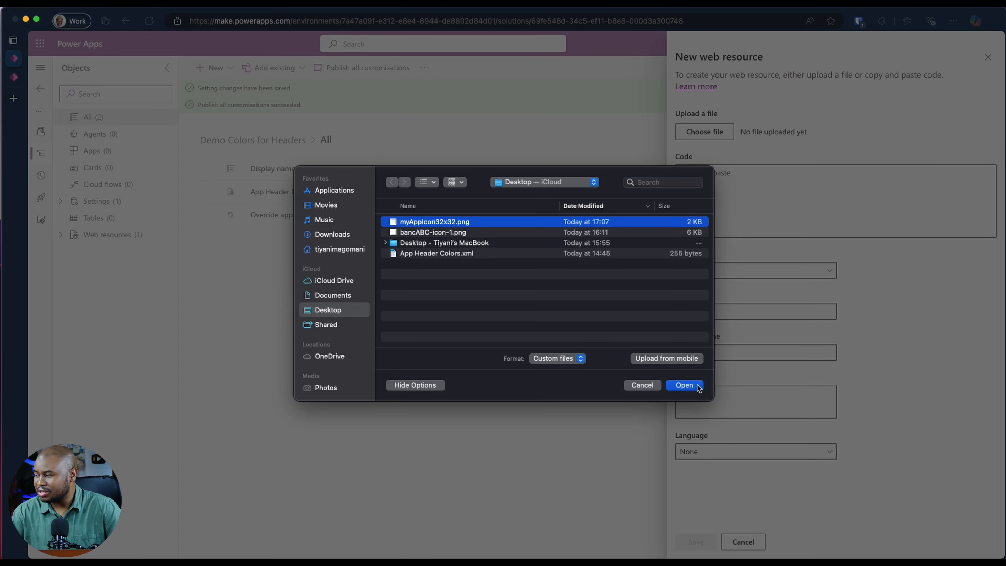
{"action": "left_click", "coordinate": [684, 385]}
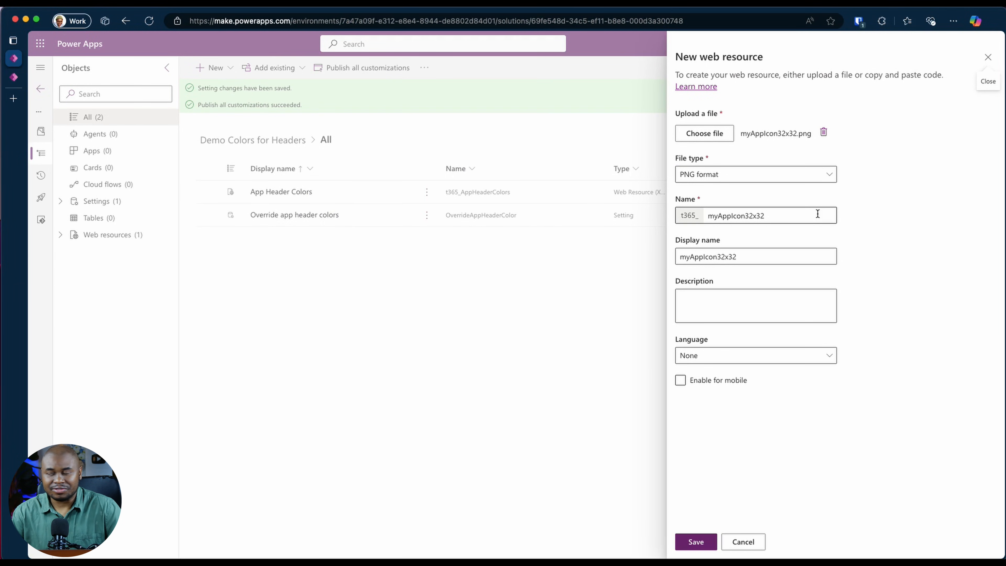
{"action": "left_click", "coordinate": [696, 541]}
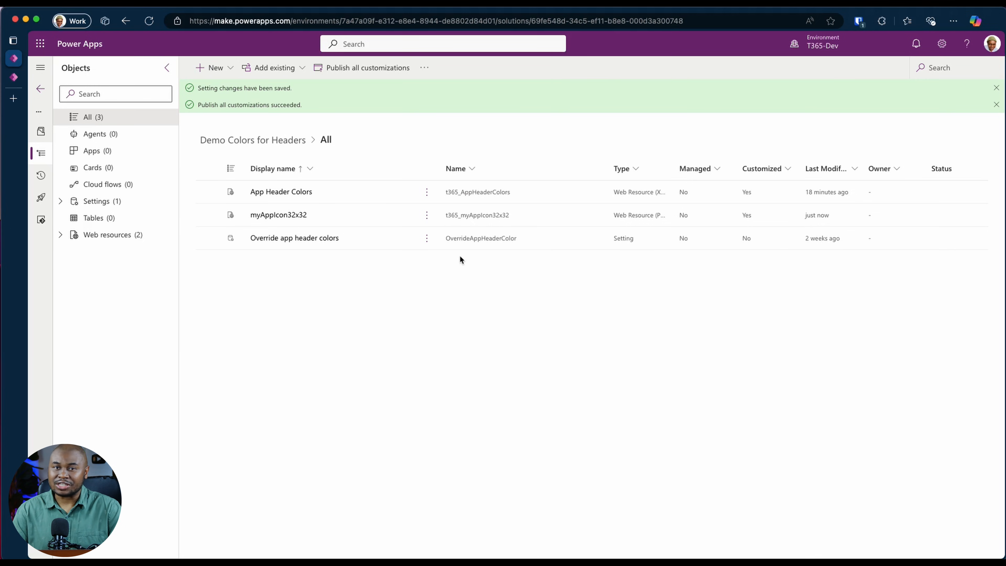
- Go to the environment's advanced settings and open the list of themes under Customizations
{"action": "left_click", "coordinate": [942, 44]}
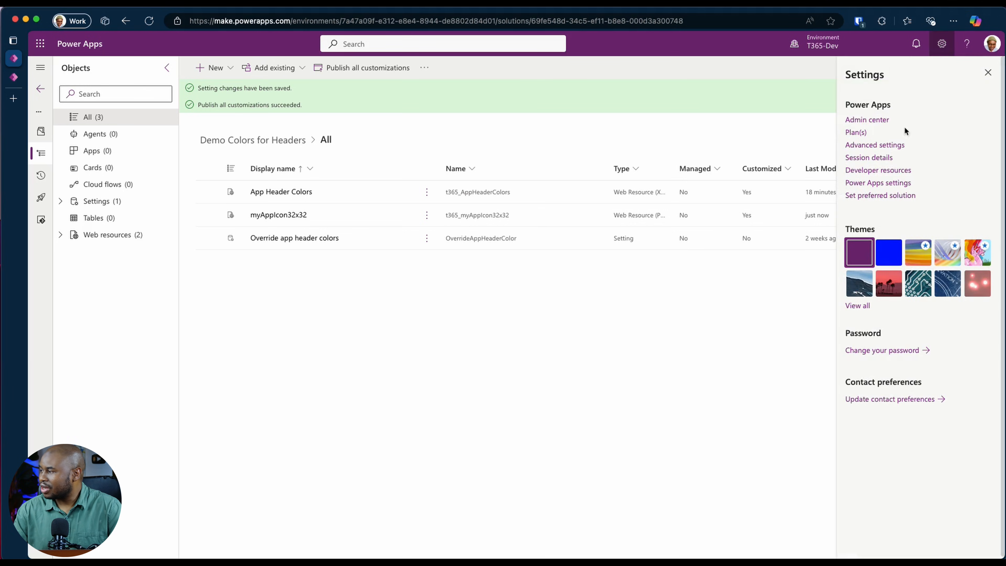
{"action": "left_click", "coordinate": [879, 147]}
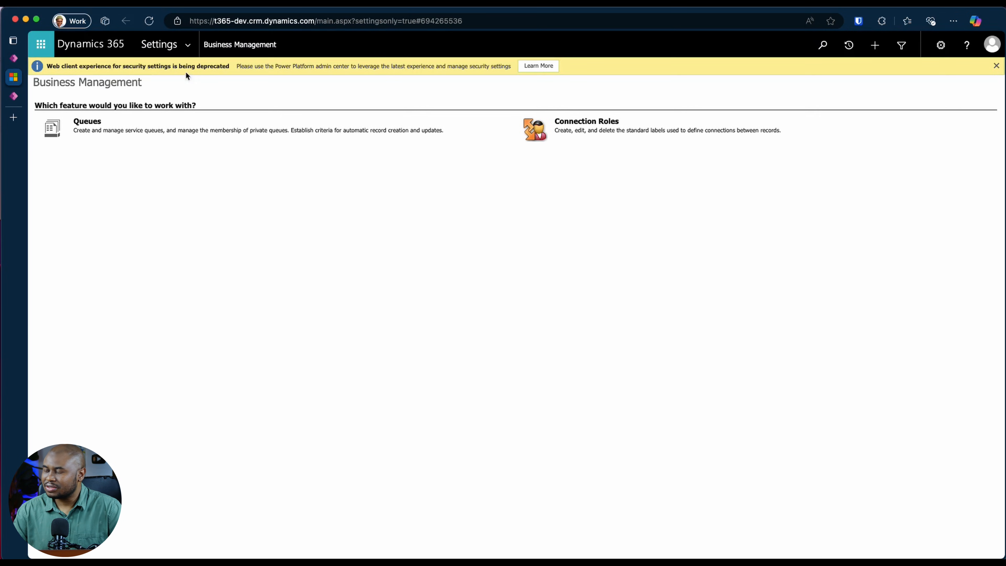
{"action": "left_click", "coordinate": [193, 48]}
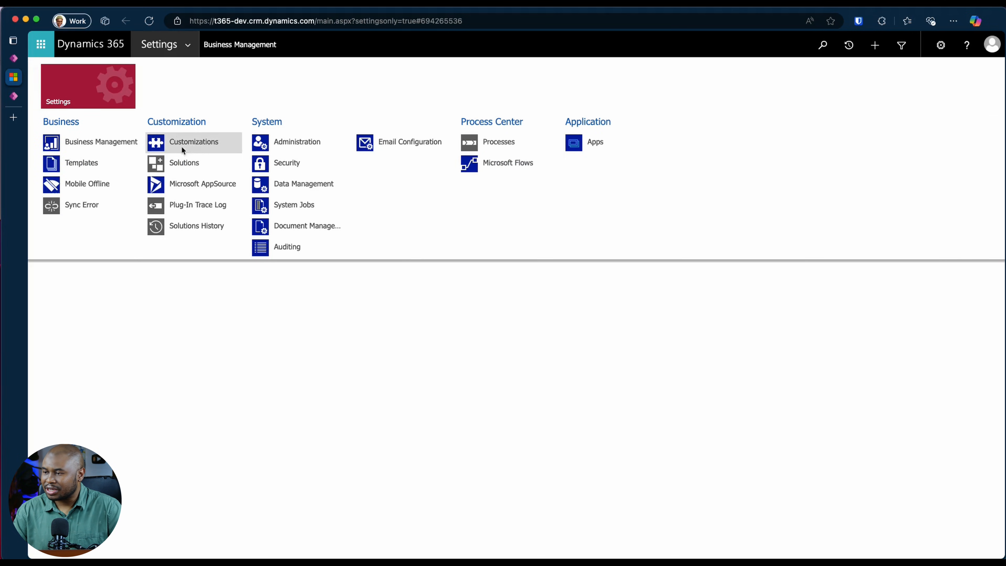
{"action": "left_click", "coordinate": [193, 144]}
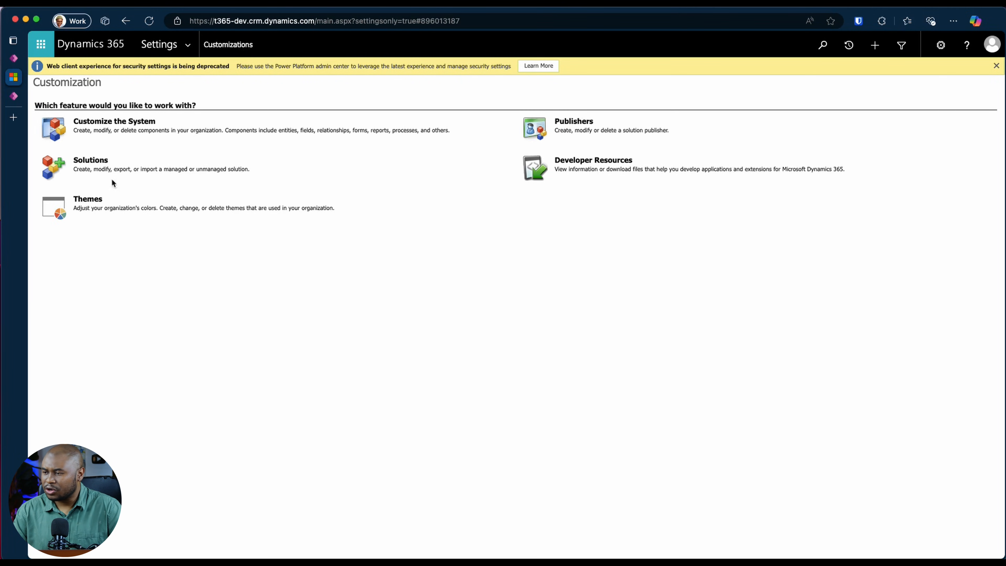
{"action": "left_click", "coordinate": [83, 198]}
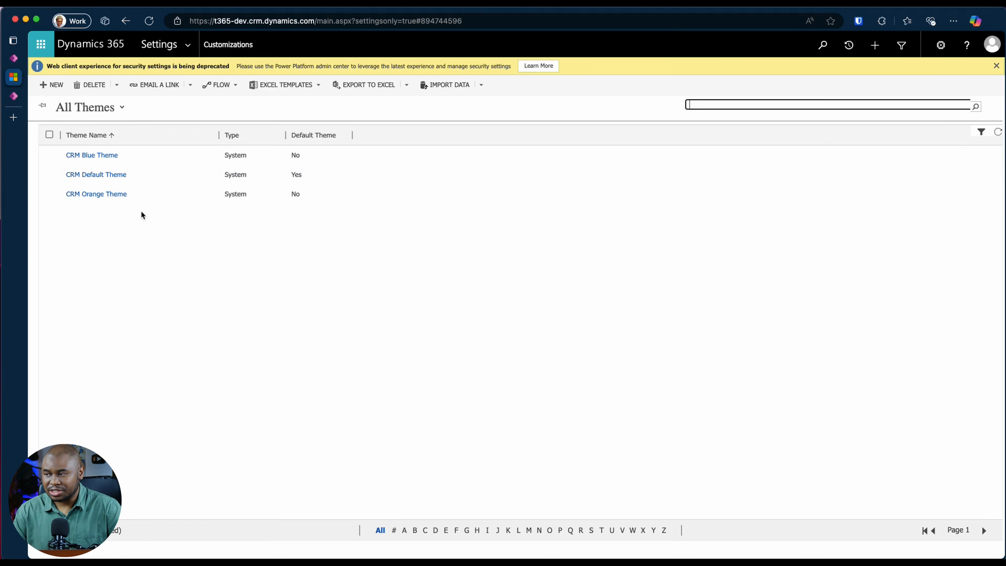
- Clone the CRM Default Theme, rename the copy "My CRM Default Theme" and save it
{"action": "left_click", "coordinate": [118, 179]}
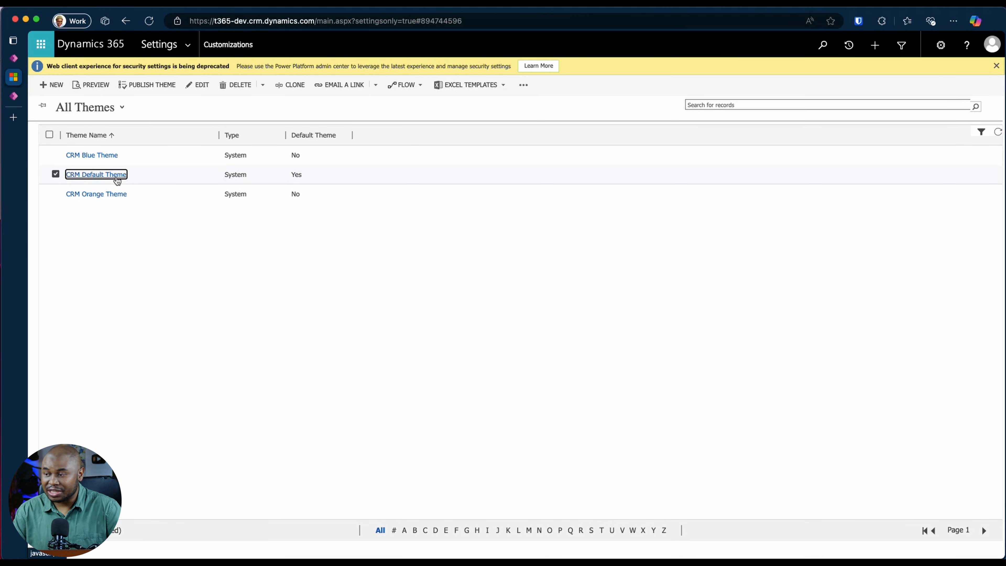
{"action": "left_click", "coordinate": [117, 177]}
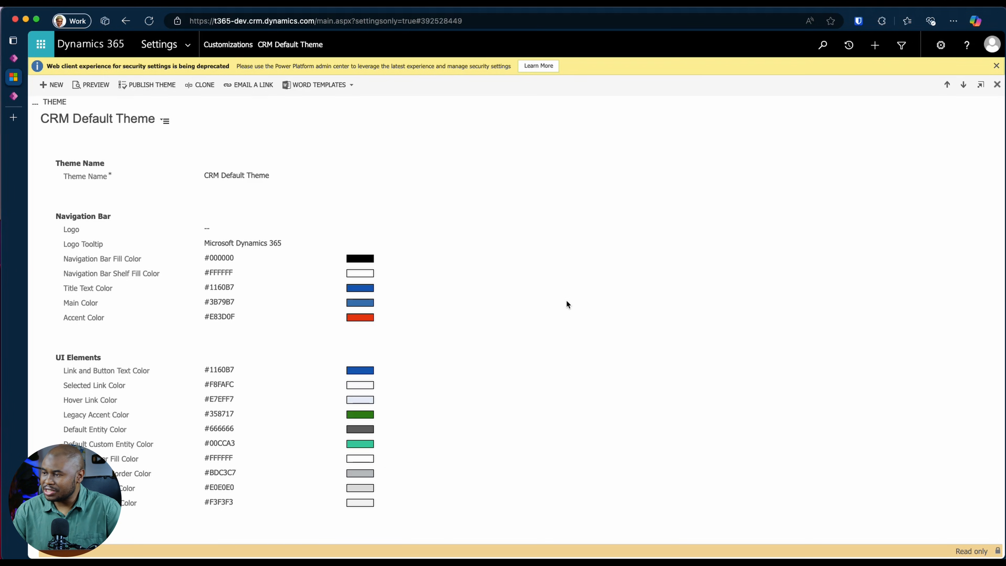
{"action": "left_click", "coordinate": [202, 84]}
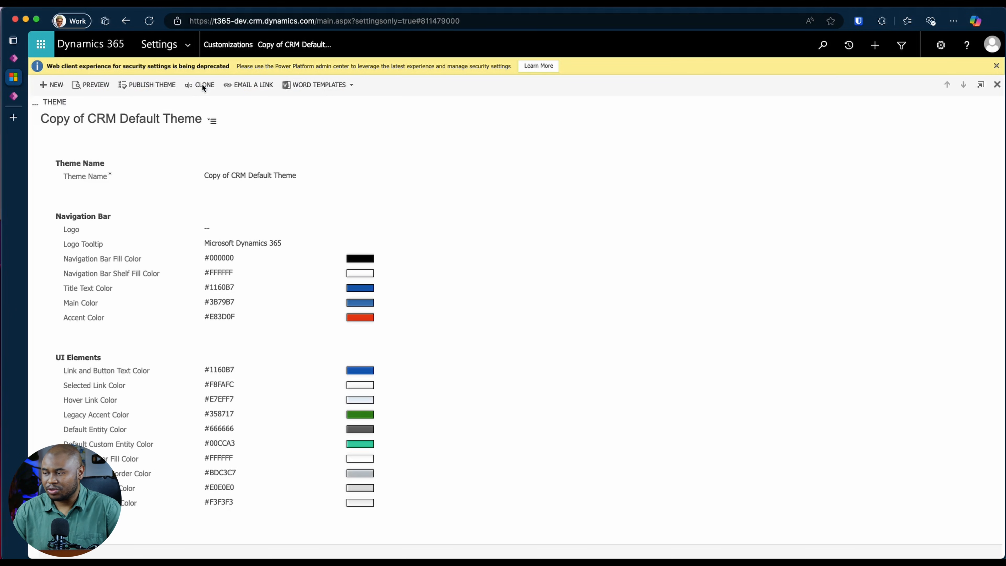
{"action": "triple_click", "coordinate": [228, 176]}
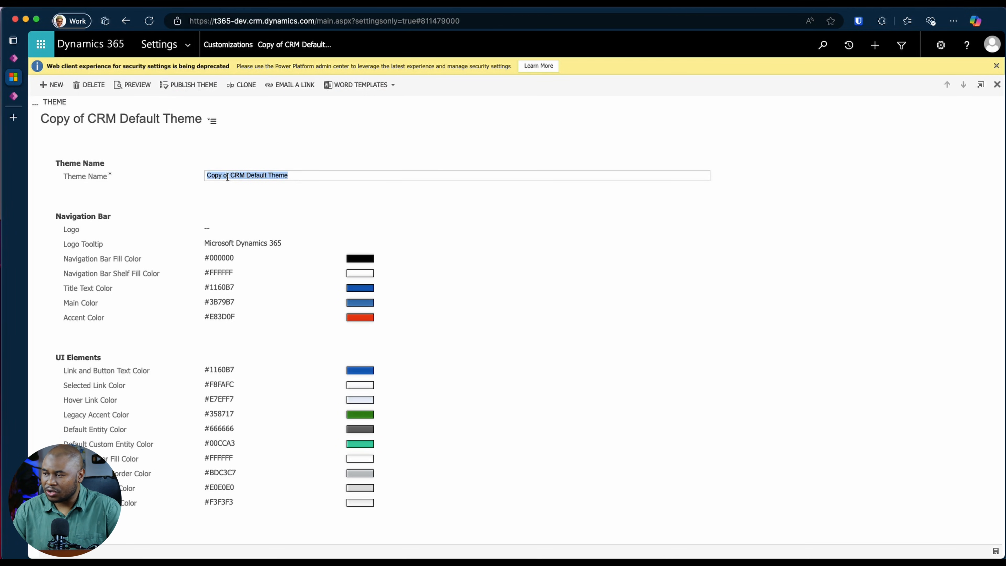
{"action": "left_click", "coordinate": [229, 176]}
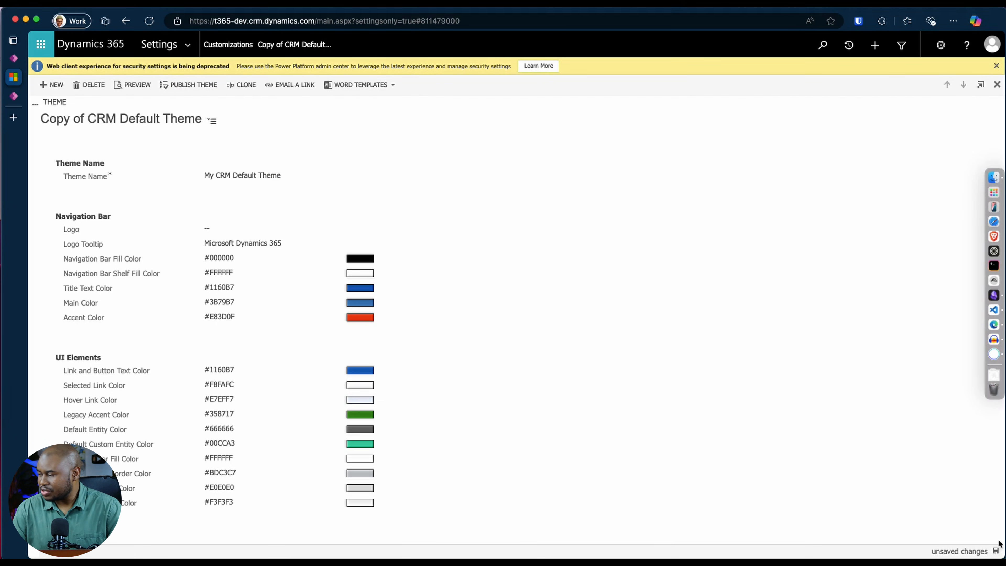
{"action": "left_click", "coordinate": [995, 551]}
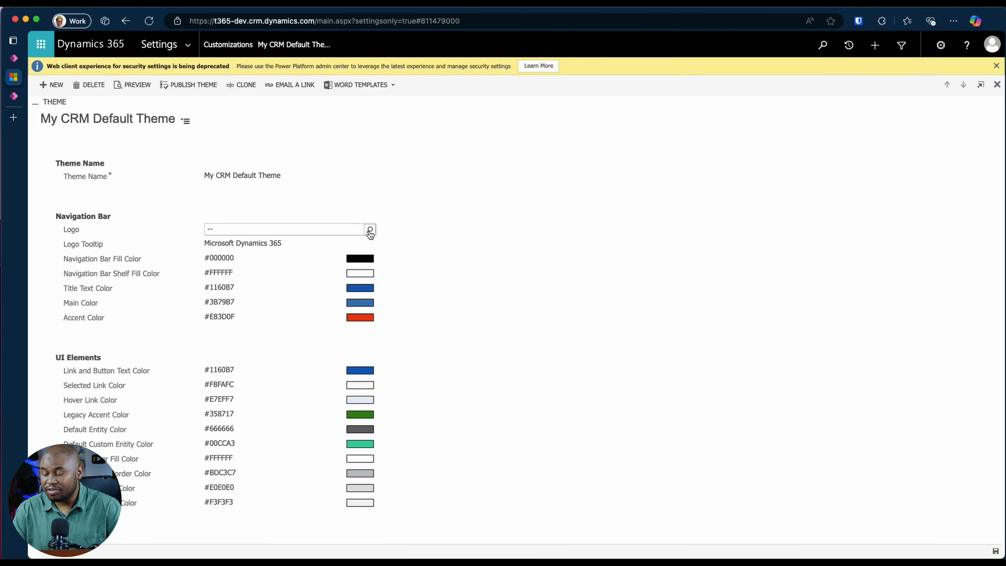
- Set the theme's navigation bar logo to the t365_myAppIcon32x32 web resource, searching for it with "t365", and save the theme
{"action": "left_click", "coordinate": [370, 231]}
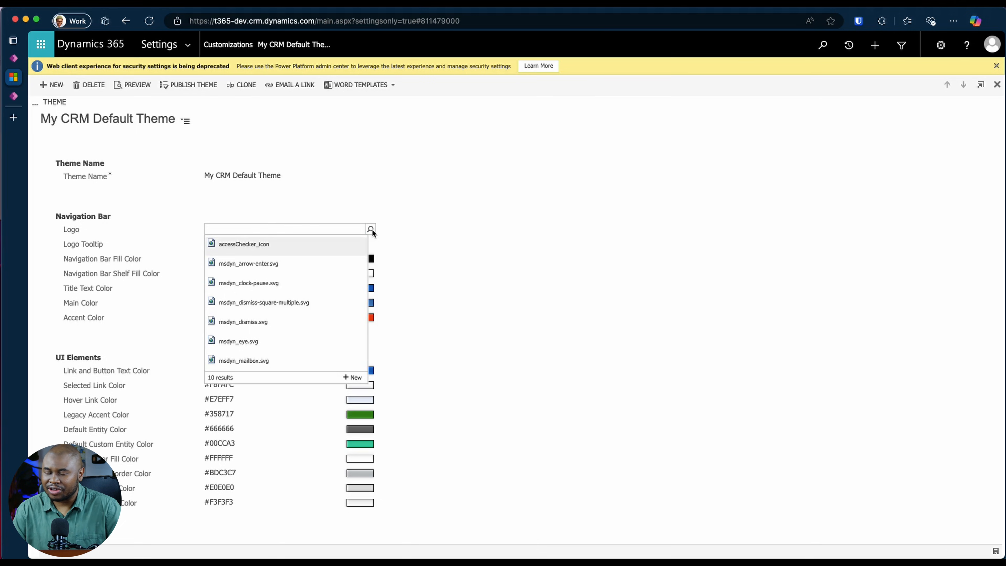
{"action": "scroll", "coordinate": [288, 306], "scroll_direction": "down", "scroll_amount": 3}
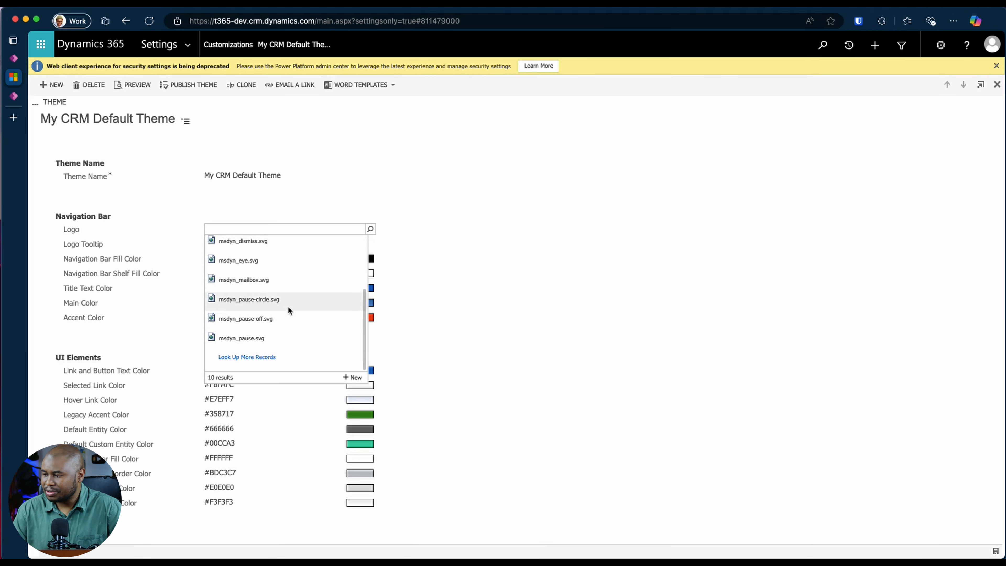
{"action": "left_click", "coordinate": [235, 359]}
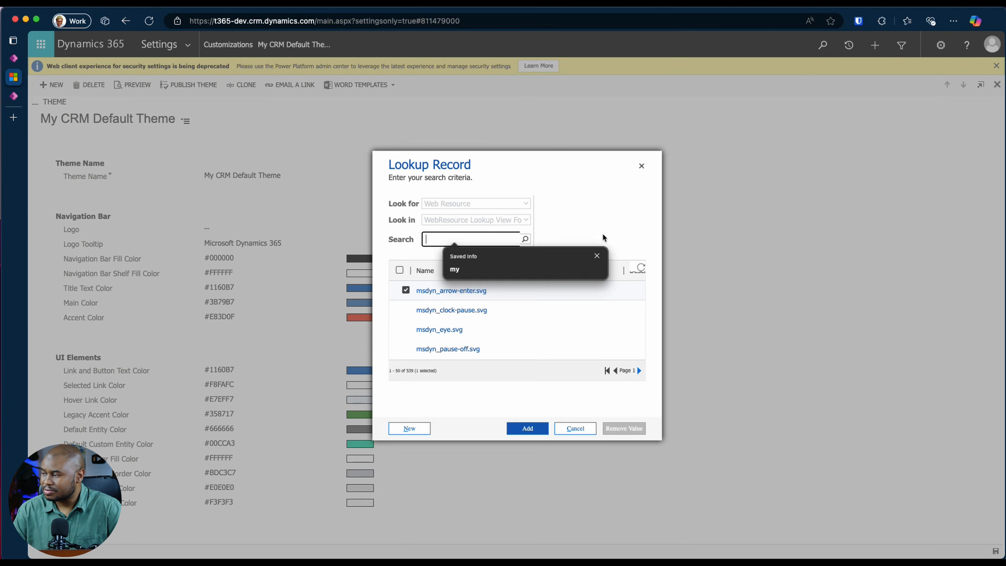
{"action": "left_click", "coordinate": [596, 256]}
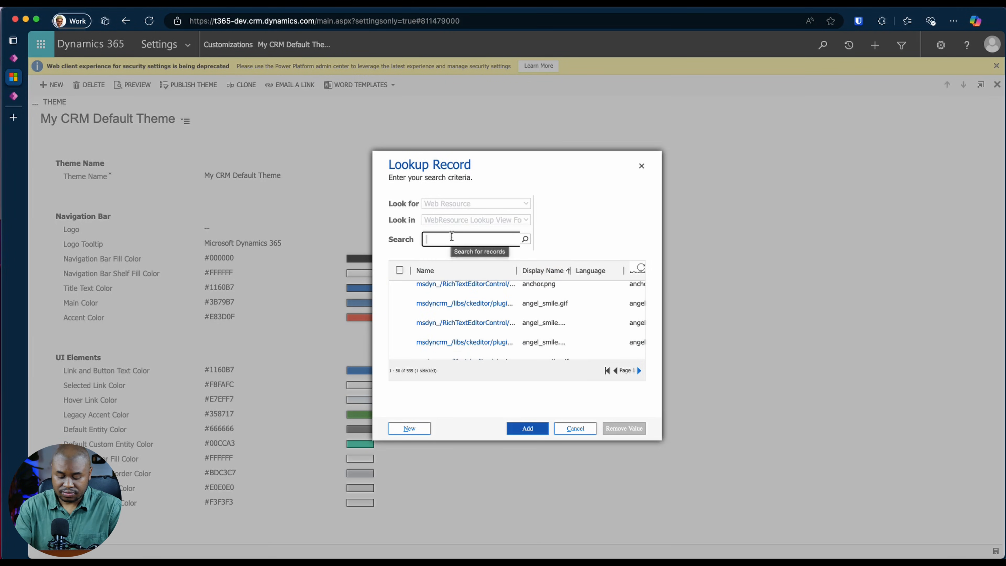
{"action": "type", "text": "t365"}
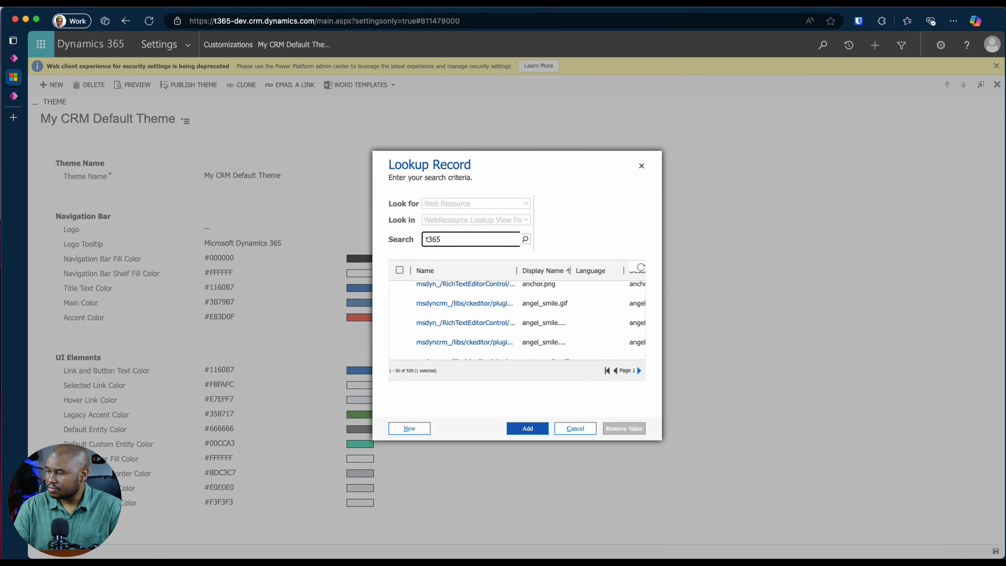
{"action": "key", "text": "Return"}
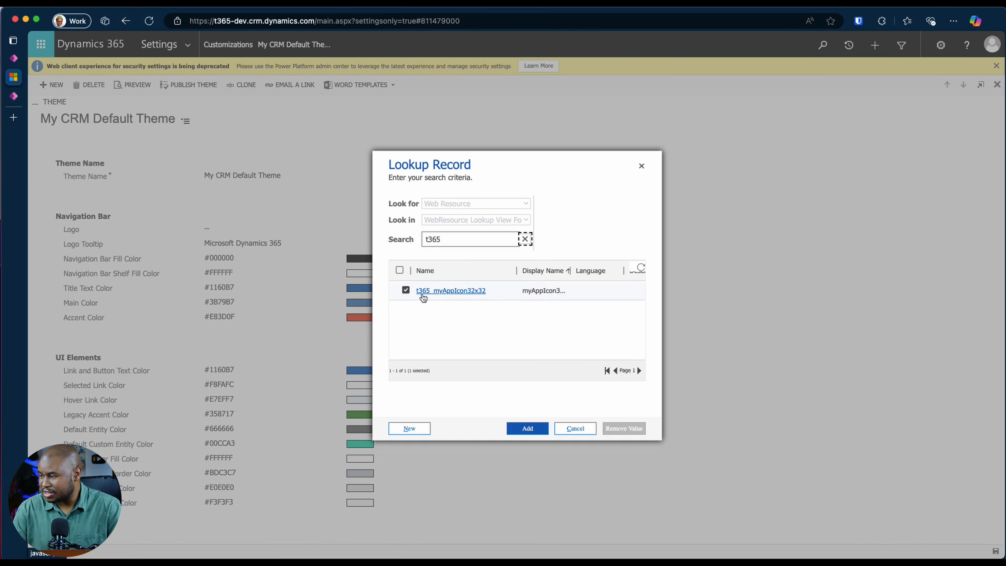
{"action": "left_click", "coordinate": [535, 431]}
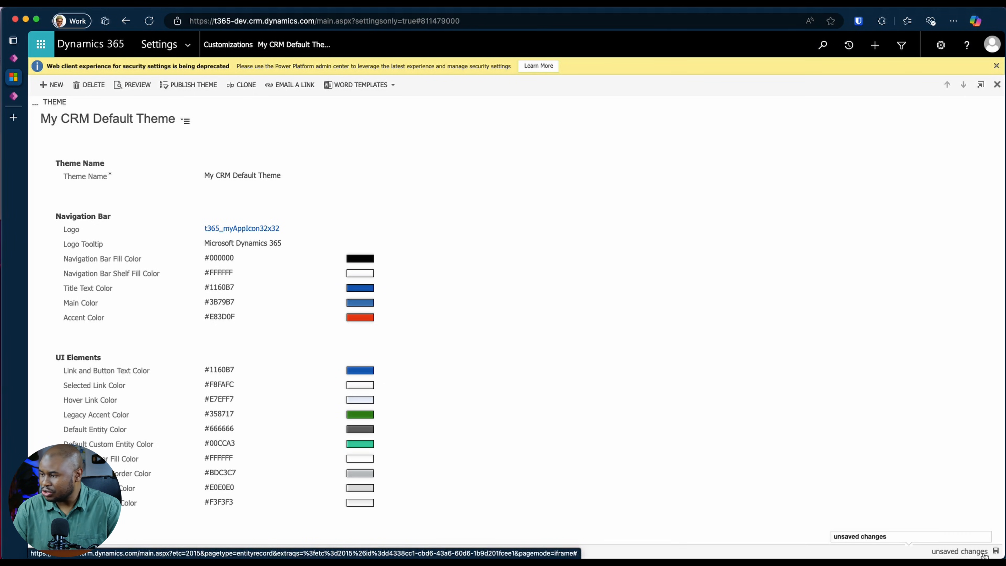
{"action": "left_click", "coordinate": [984, 554]}
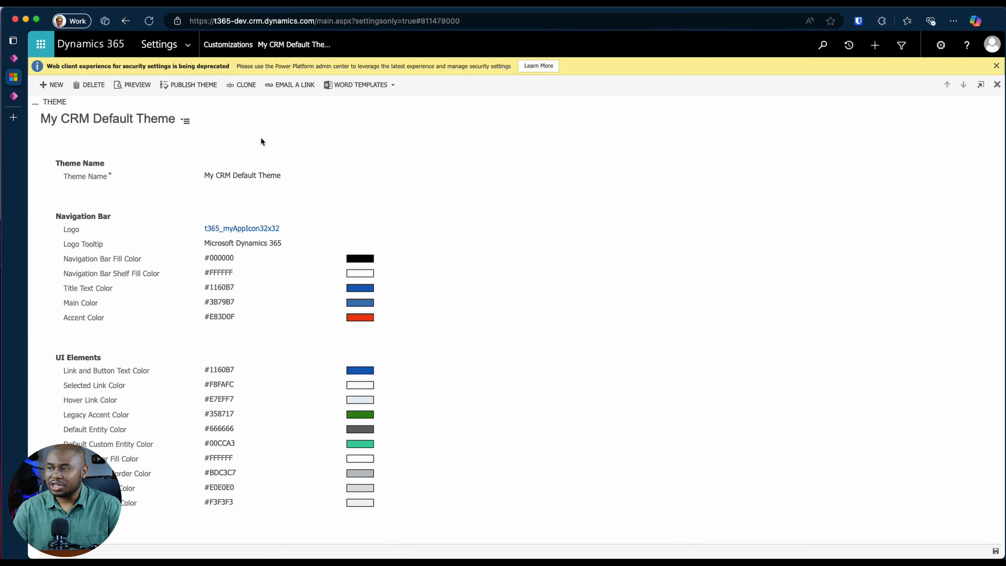
- Publish My CRM Default Theme and check the header logo and app name in Demo App in the other browser tab
{"action": "left_click", "coordinate": [204, 84]}
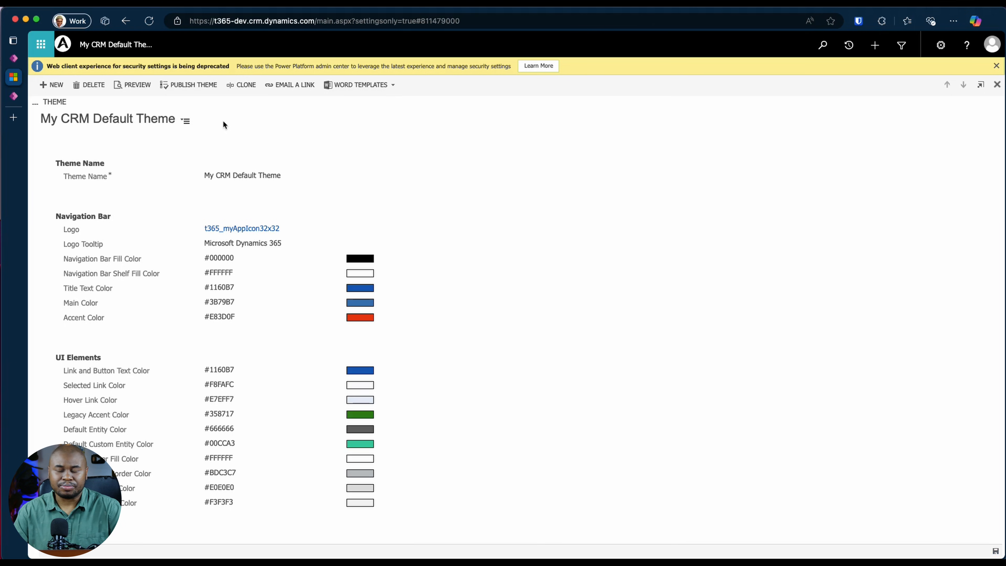
{"action": "left_click", "coordinate": [18, 98]}
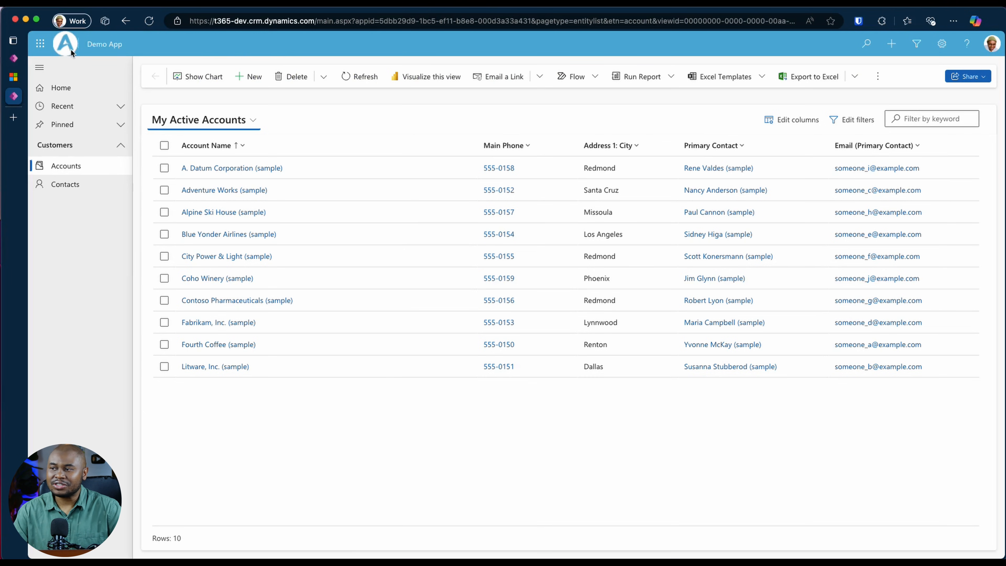
{"action": "left_click", "coordinate": [115, 45]}
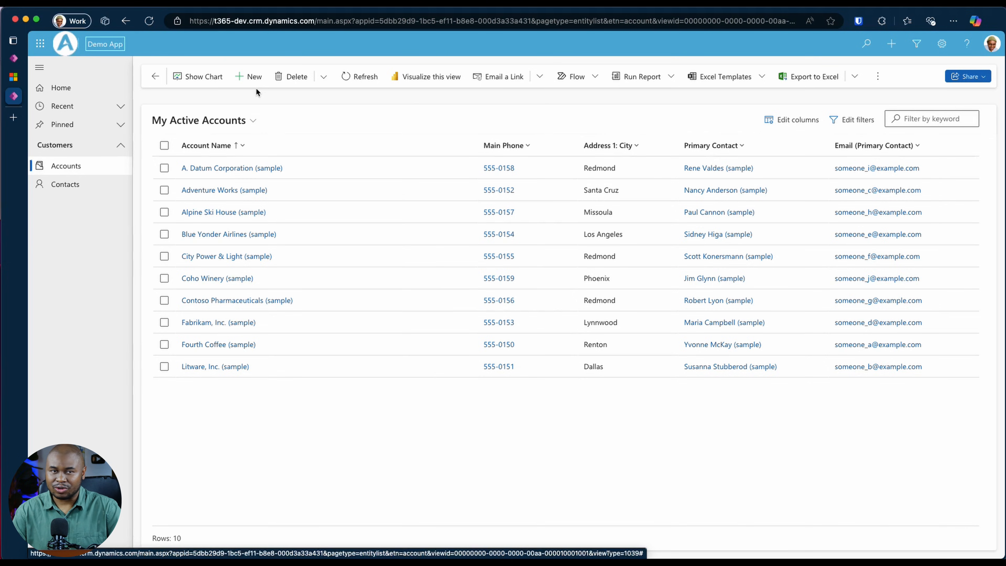
{"action": "left_click", "coordinate": [119, 45]}
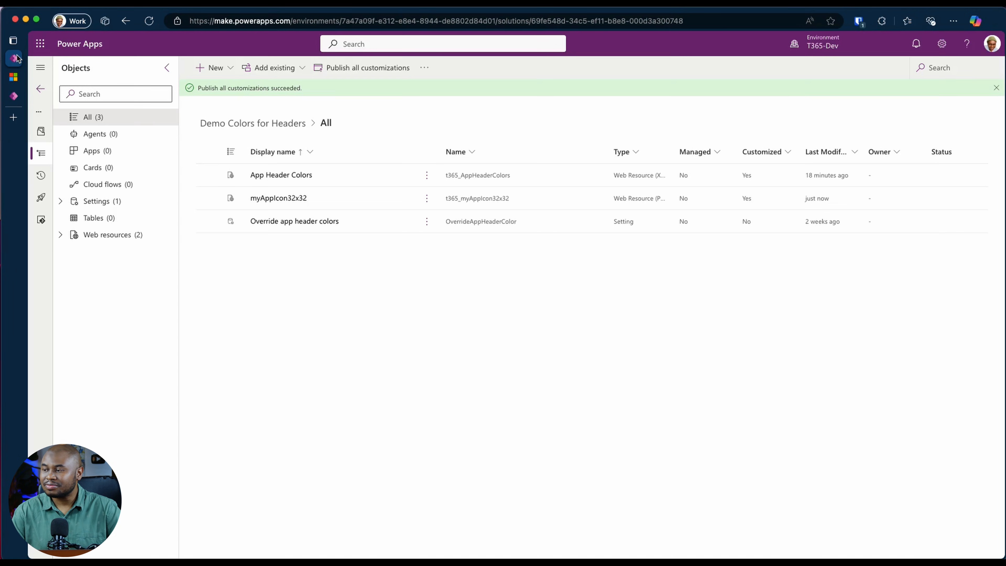
- Add the existing model-driven app "Demo App" to the Demo Colors for Headers solution
{"action": "left_click", "coordinate": [303, 74]}
{"action": "mouse_move", "coordinate": [285, 142]}
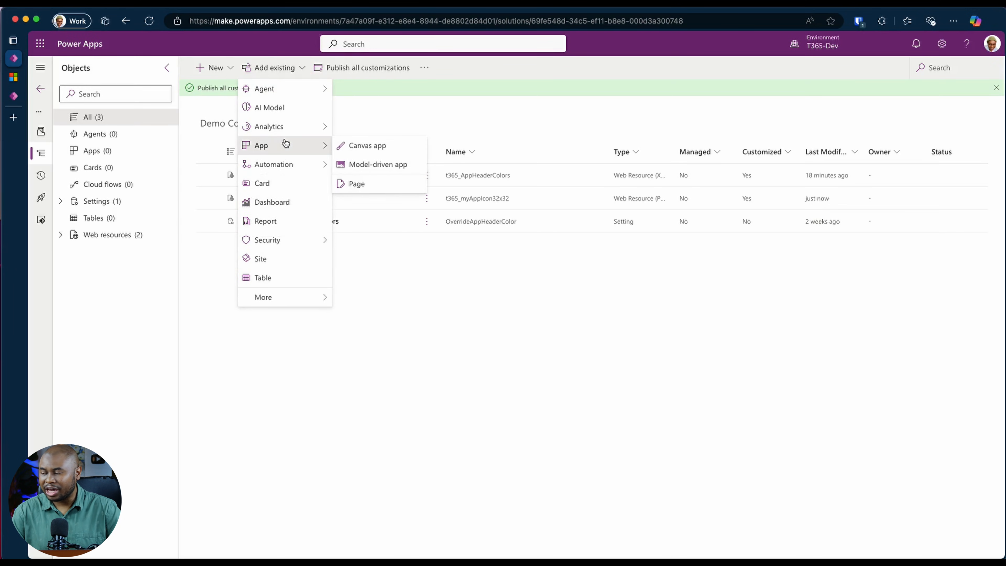
{"action": "left_click", "coordinate": [380, 169]}
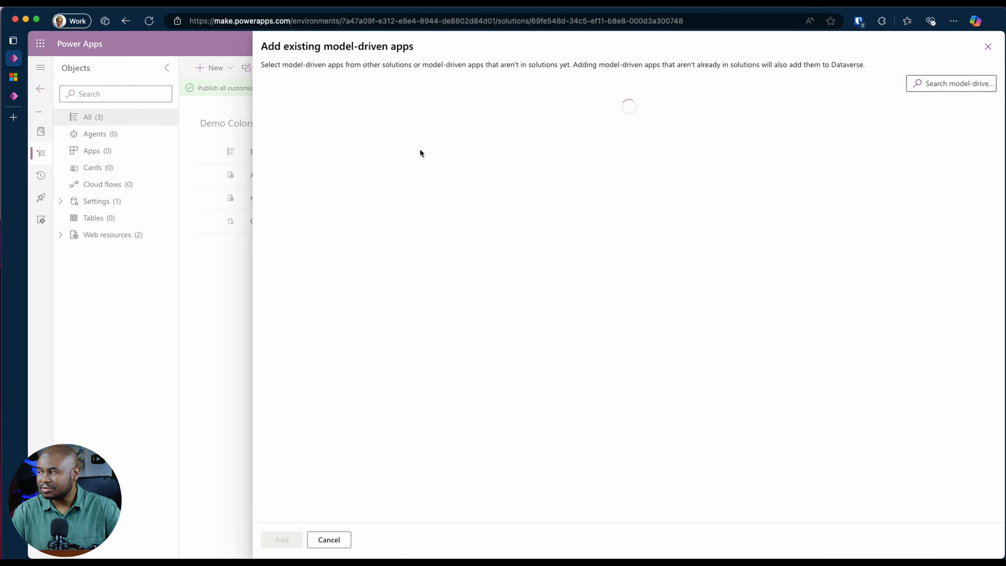
{"action": "left_click", "coordinate": [965, 85]}
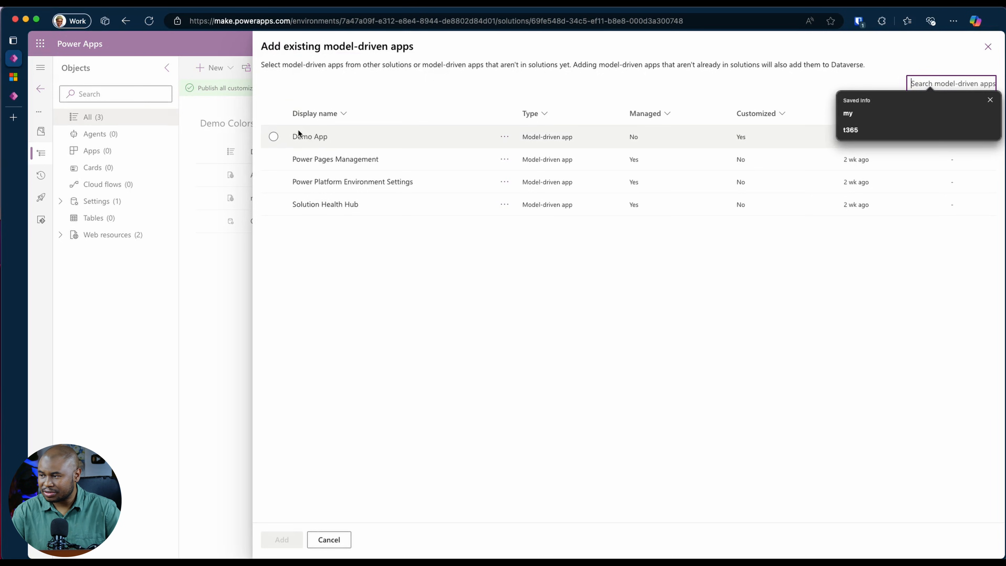
{"action": "left_click", "coordinate": [274, 136]}
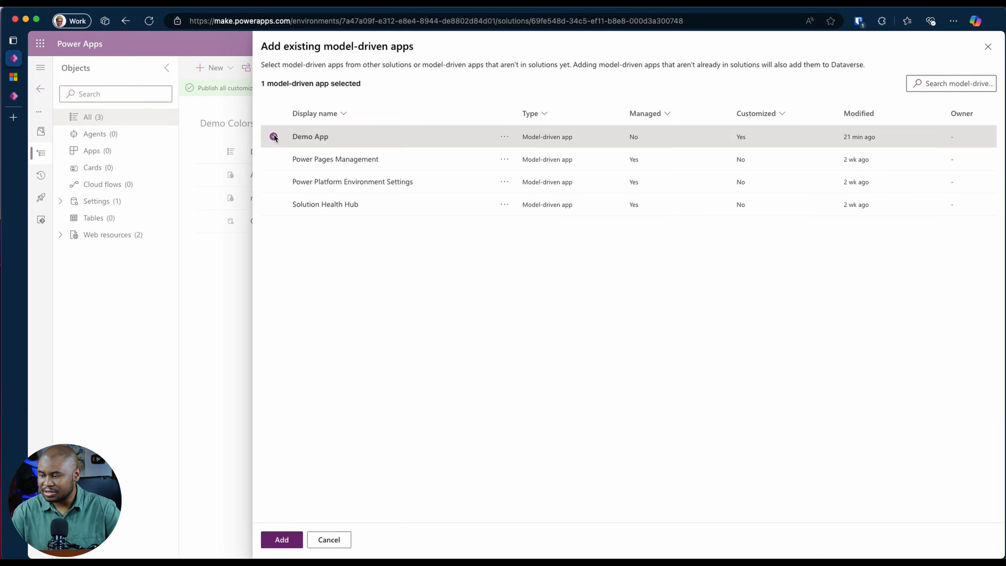
{"action": "left_click", "coordinate": [279, 539]}
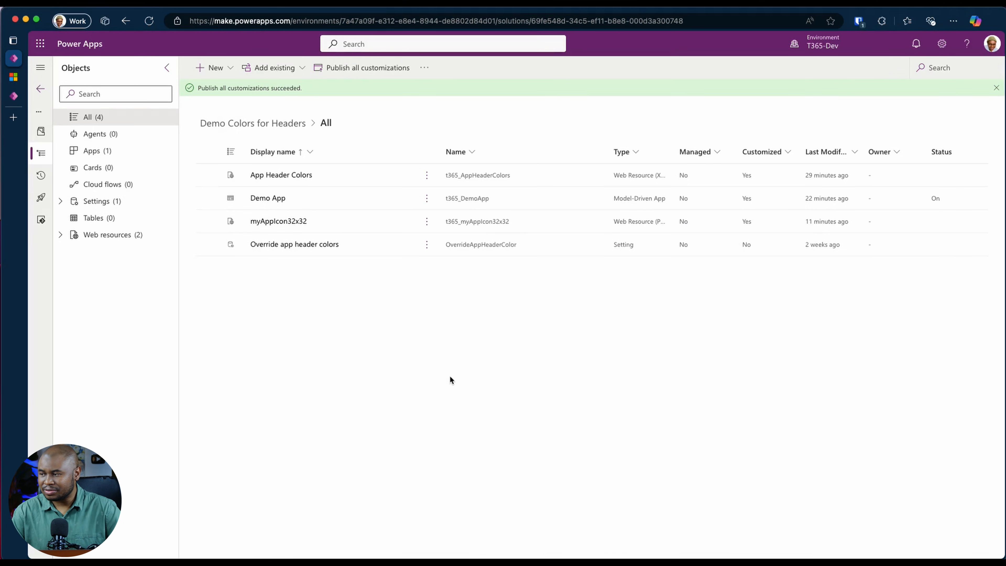
- Open the model-driven app Demo App for editing from the Demo Colors for Headers solution
{"action": "left_click", "coordinate": [427, 198]}
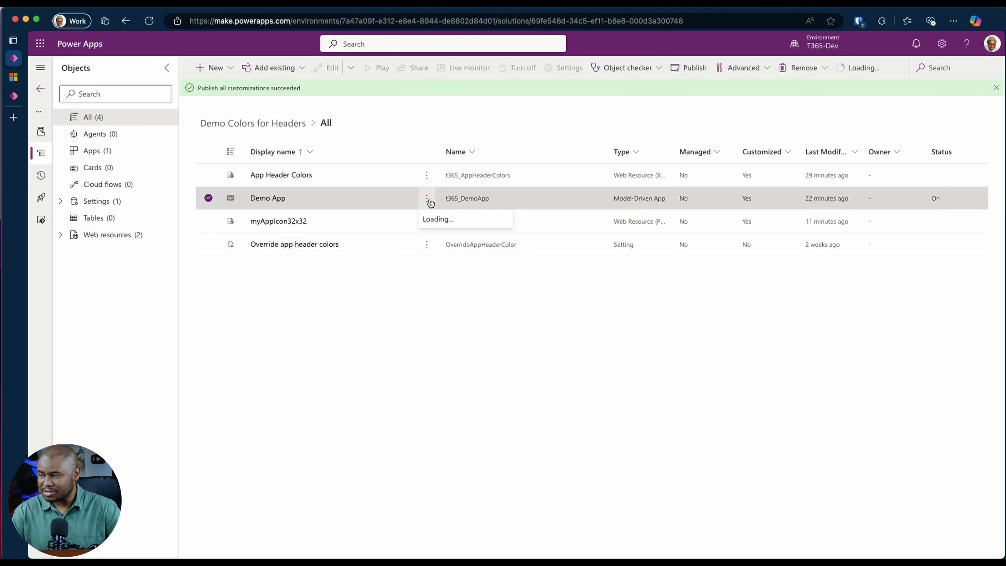
{"action": "left_click", "coordinate": [509, 223]}
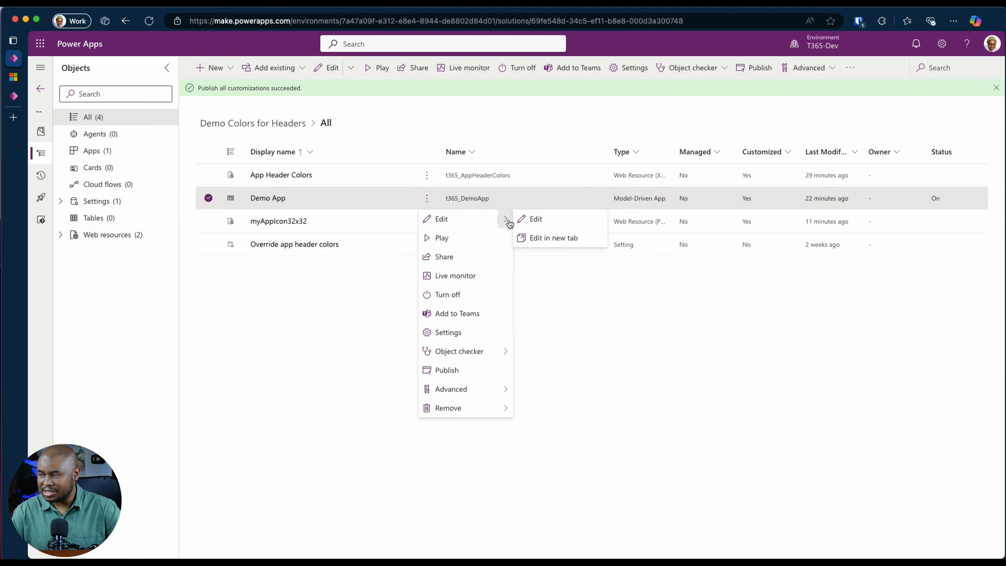
{"action": "left_click", "coordinate": [552, 219]}
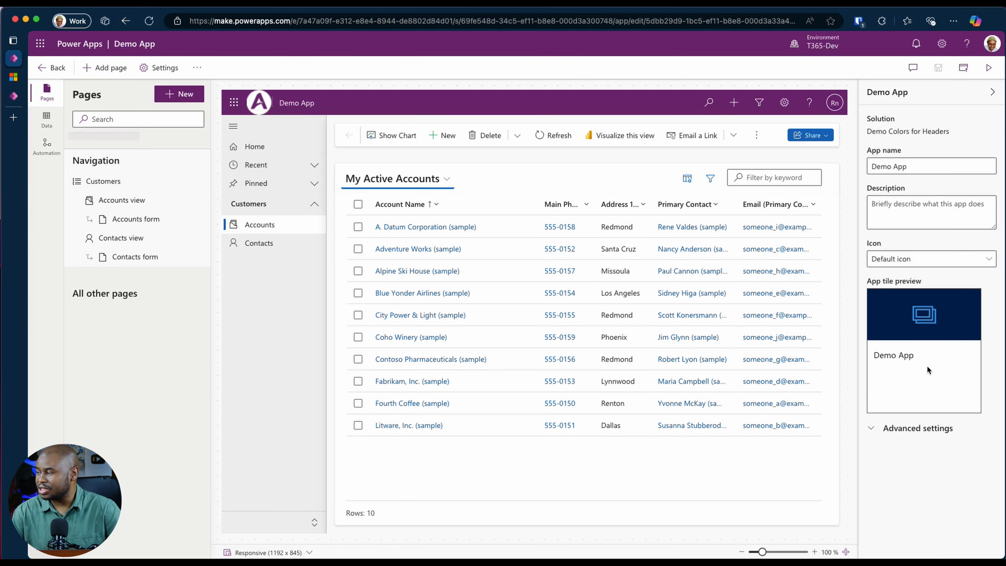
- Set Demo App's icon to the web resource myAppIcon32x32, and save and publish the app
{"action": "left_click", "coordinate": [990, 260]}
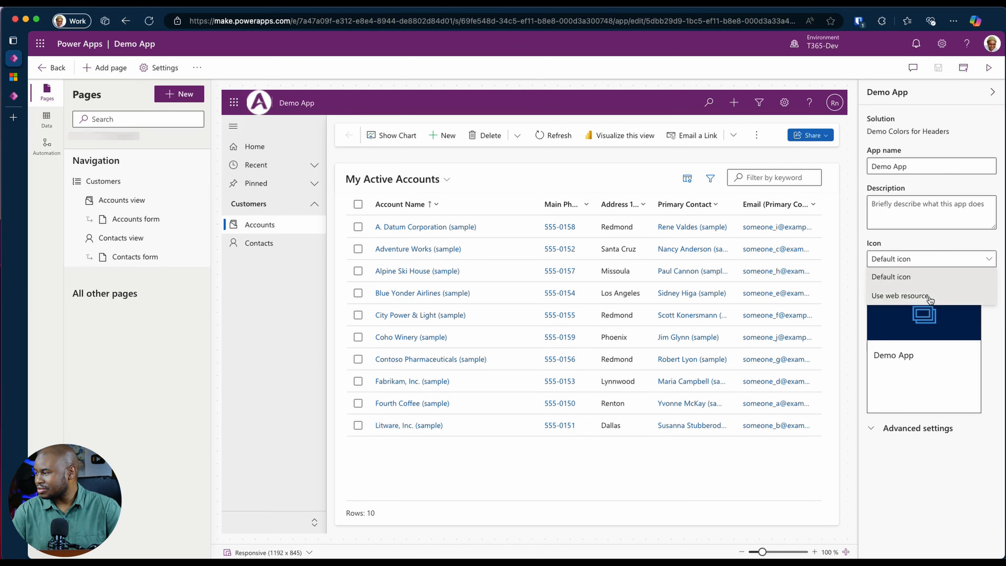
{"action": "left_click", "coordinate": [929, 297]}
{"action": "left_click", "coordinate": [895, 302]}
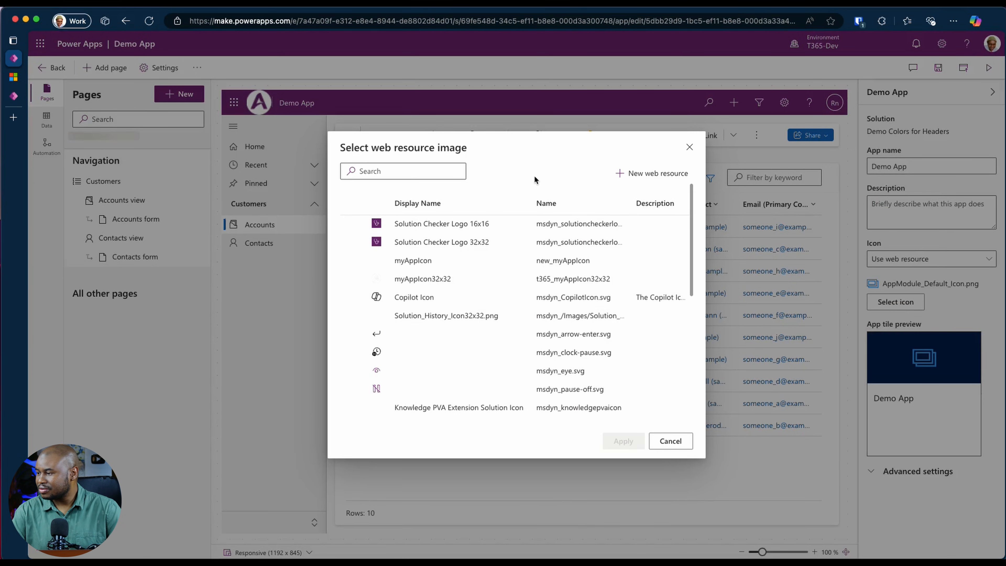
{"action": "left_click", "coordinate": [423, 279]}
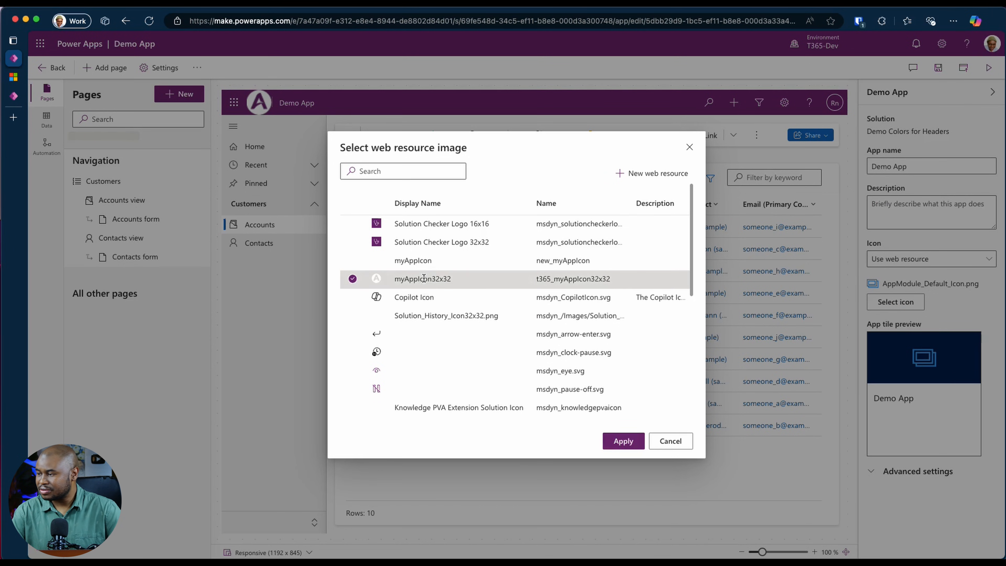
{"action": "left_click", "coordinate": [623, 445]}
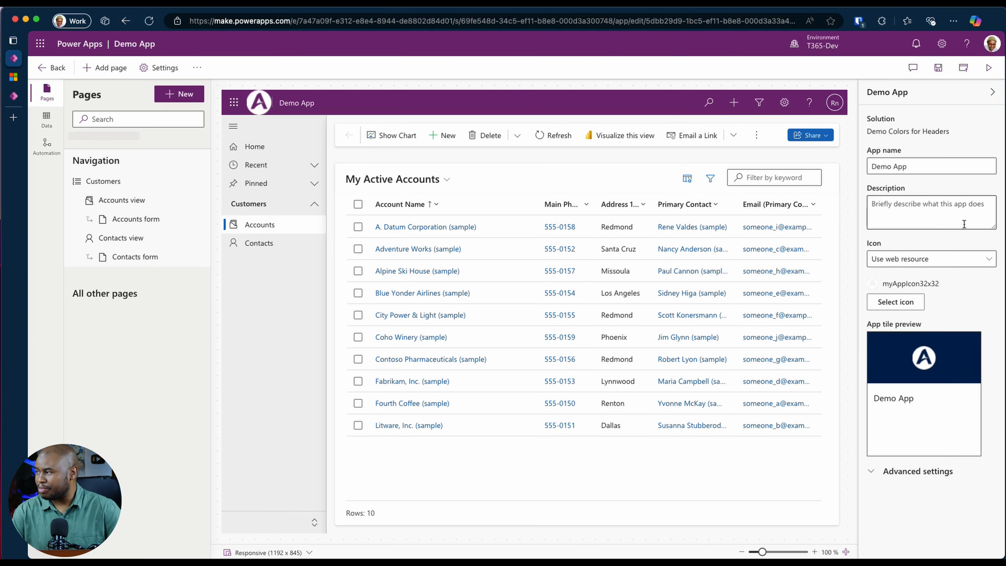
{"action": "left_click", "coordinate": [940, 71]}
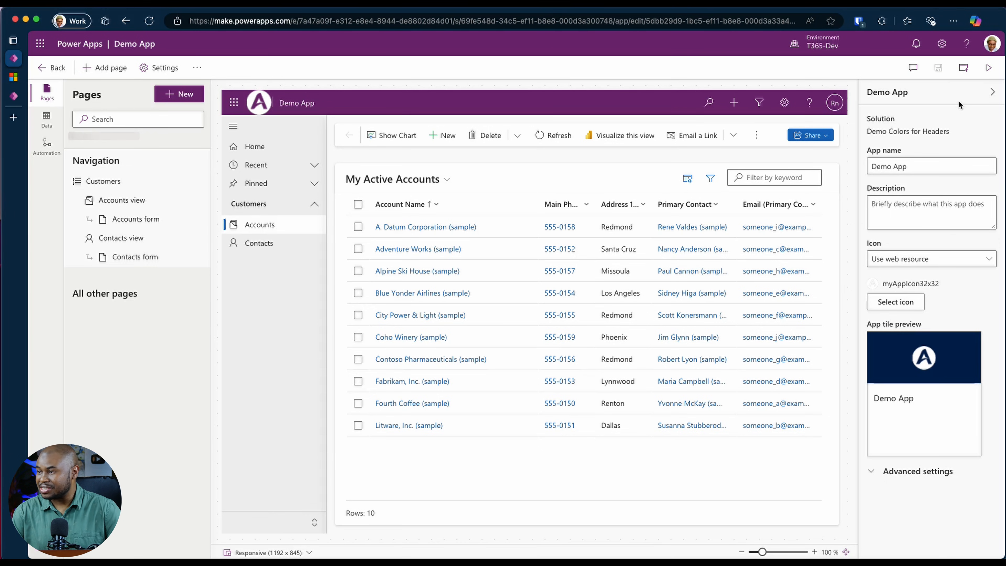
{"action": "left_click", "coordinate": [965, 74]}
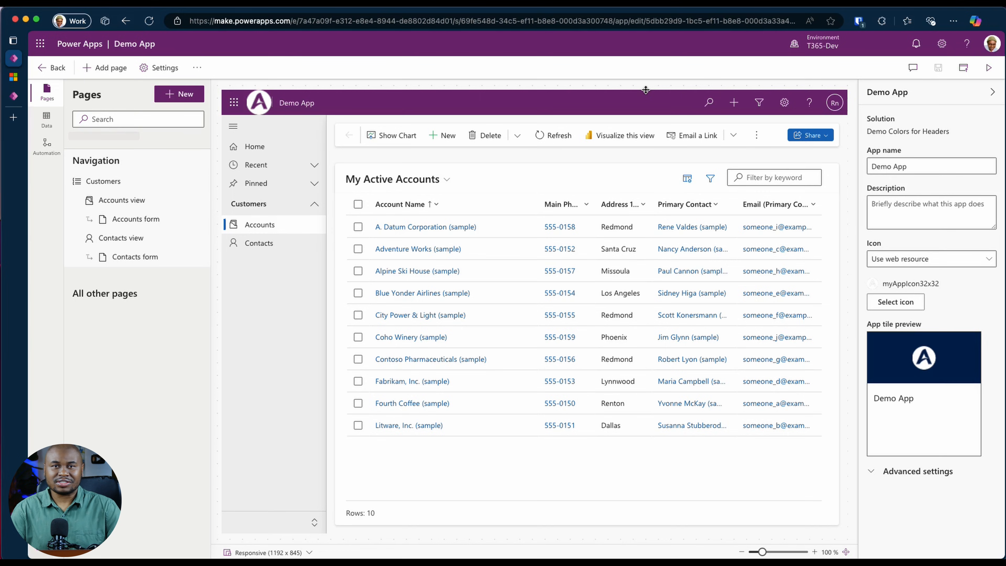
- Reload Demo App in the other browser tab and check its tile icon in the list of published apps
{"action": "left_click", "coordinate": [20, 99]}
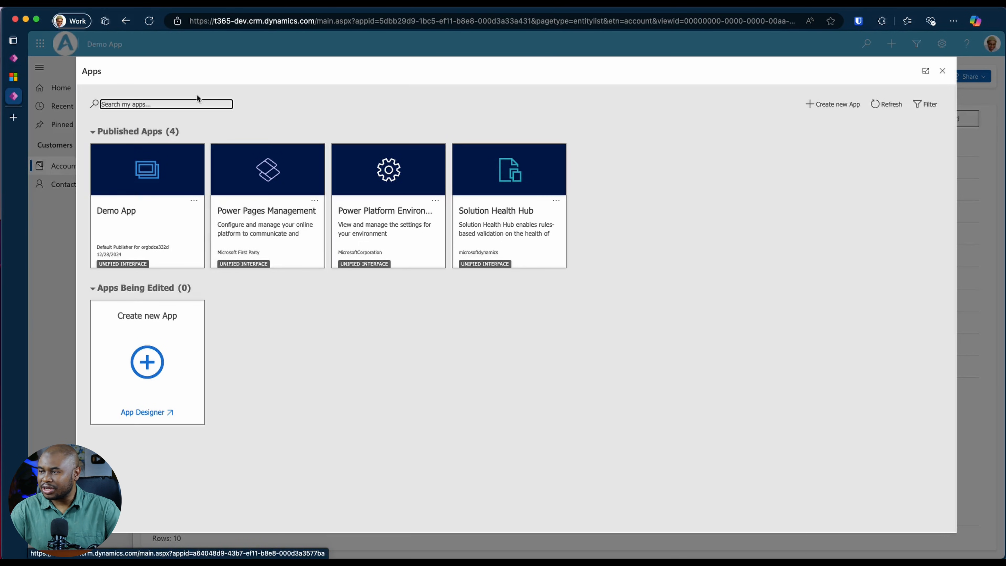
{"action": "left_click", "coordinate": [153, 24]}
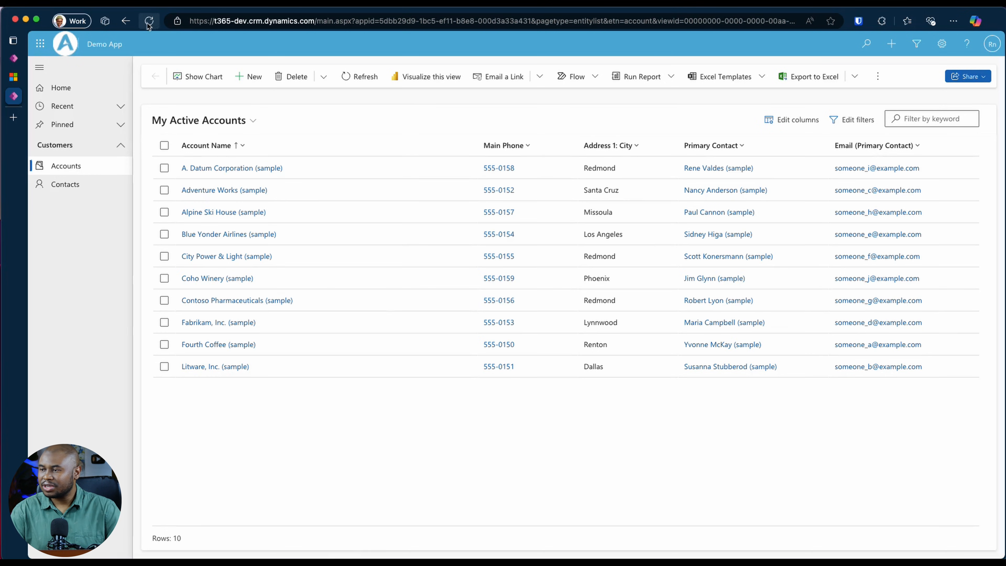
{"action": "left_click", "coordinate": [113, 45]}
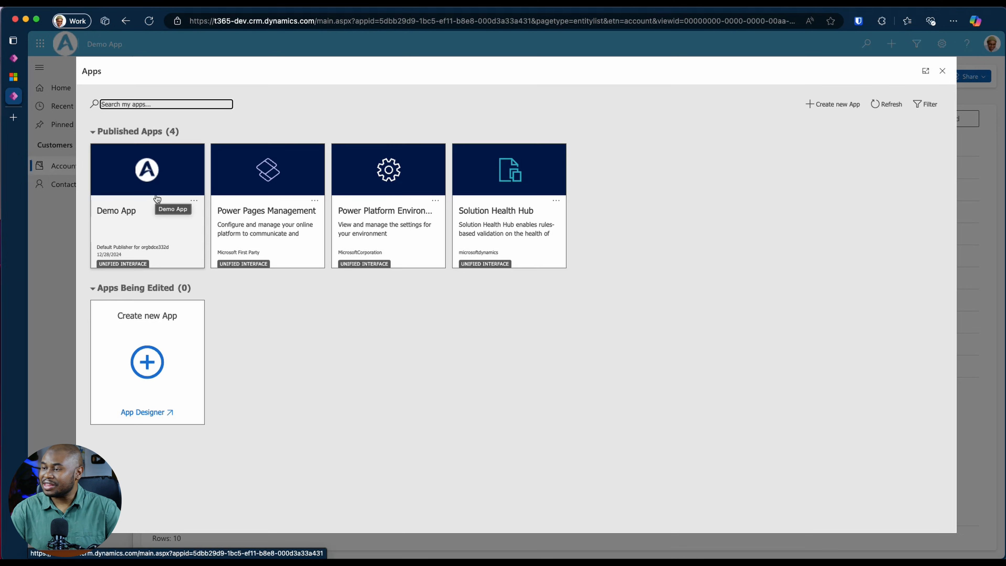